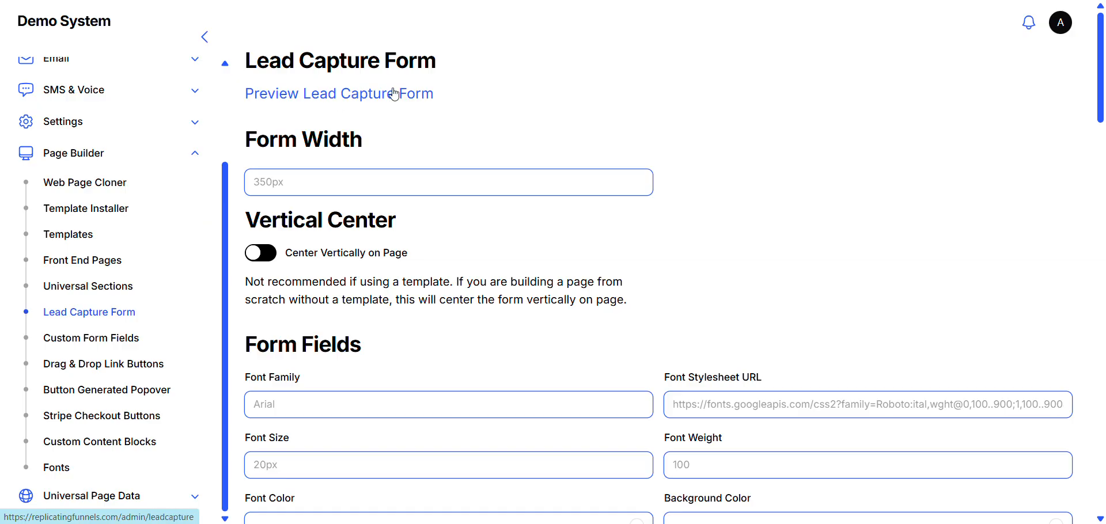
- Preview the lead capture form and examine its settings for form fields, icons and message box
left_click(333, 94)
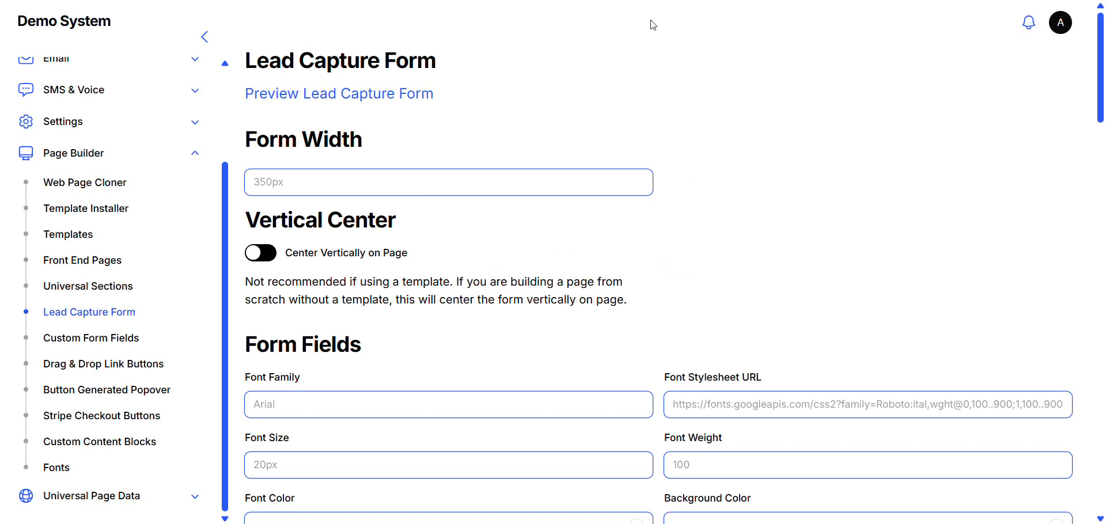
scroll(593, 208, "down", 3)
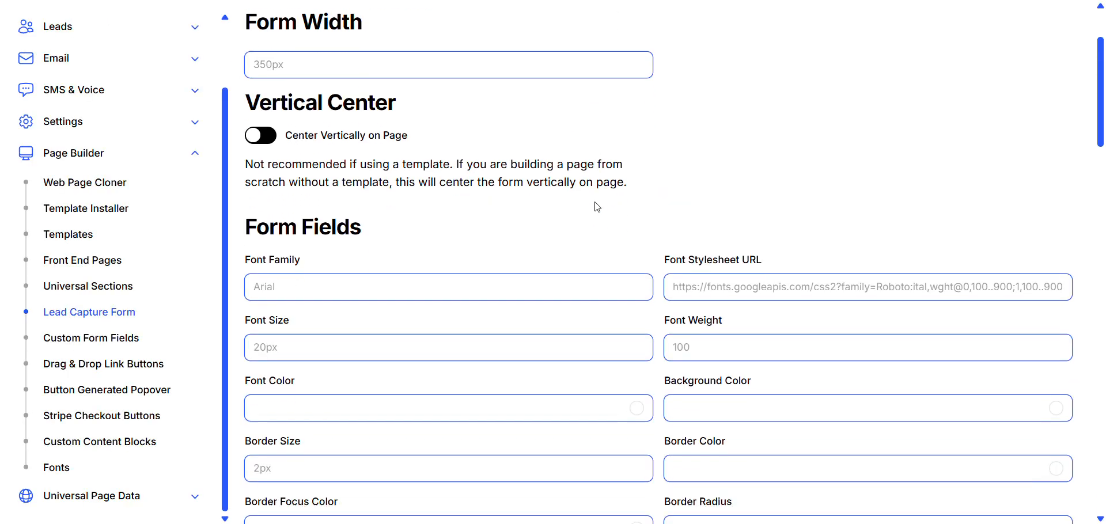
scroll(596, 209, "down", 6)
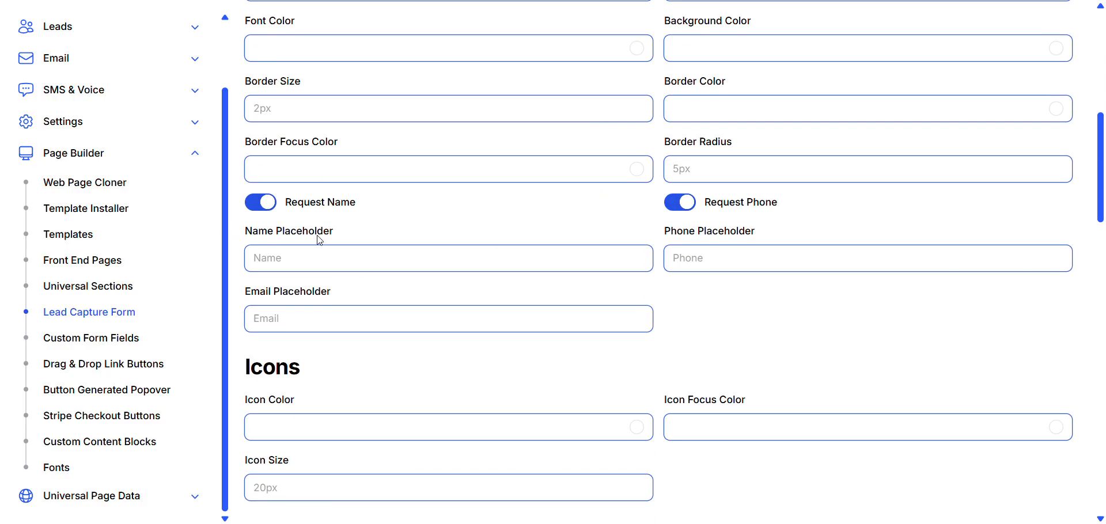
scroll(420, 338, "down", 9)
scroll(421, 340, "down", 3)
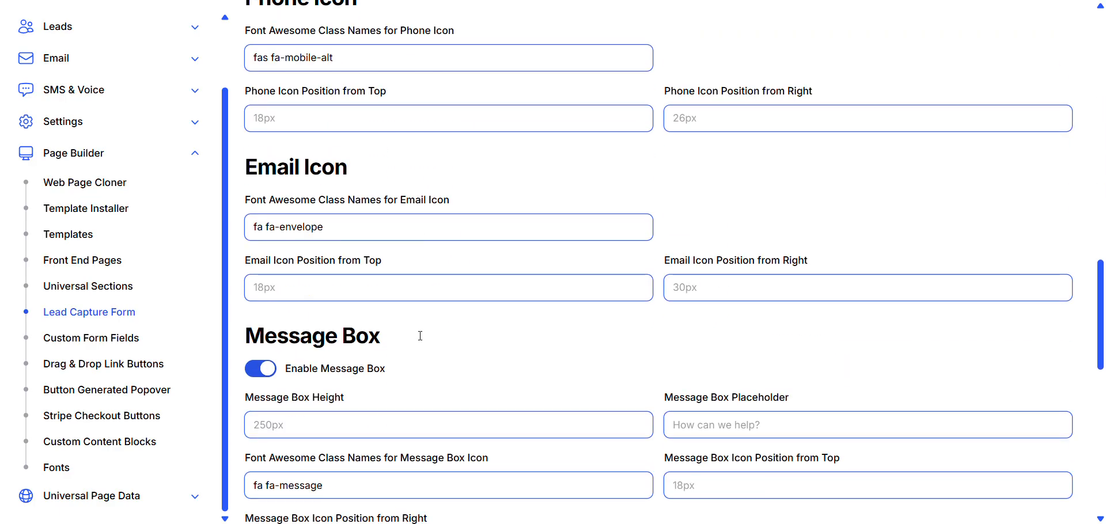
scroll(422, 341, "up", 1)
scroll(595, 266, "up", 5)
scroll(595, 266, "up", 7)
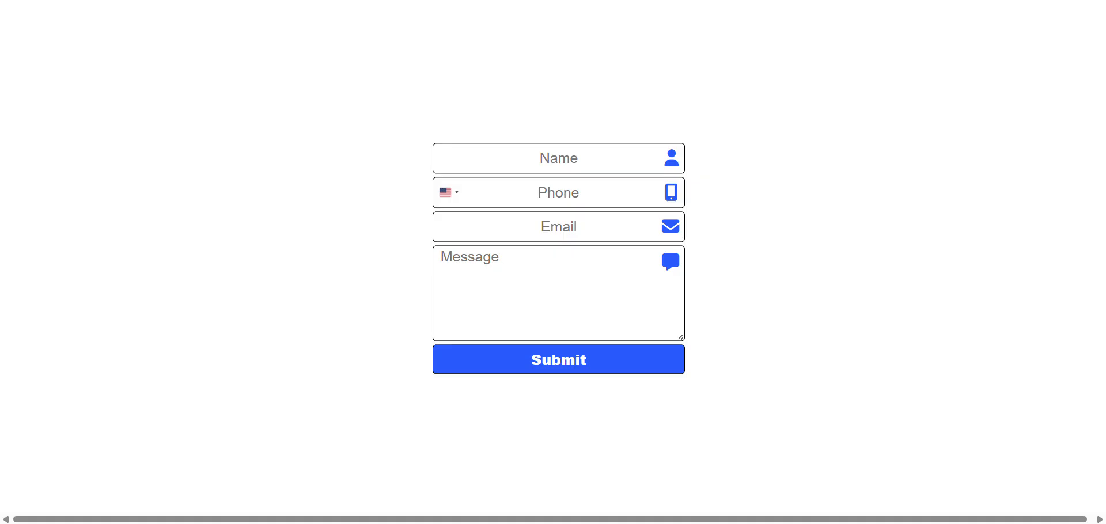
key("ctrl+shift+Tab")
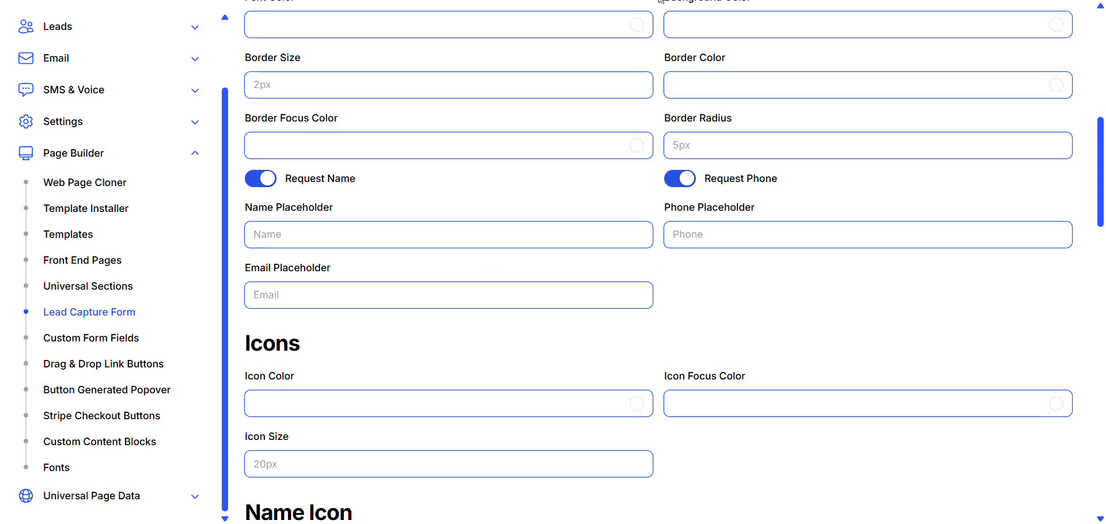
- Start building a new custom form with custom fields and review the form field builder
left_click(80, 341)
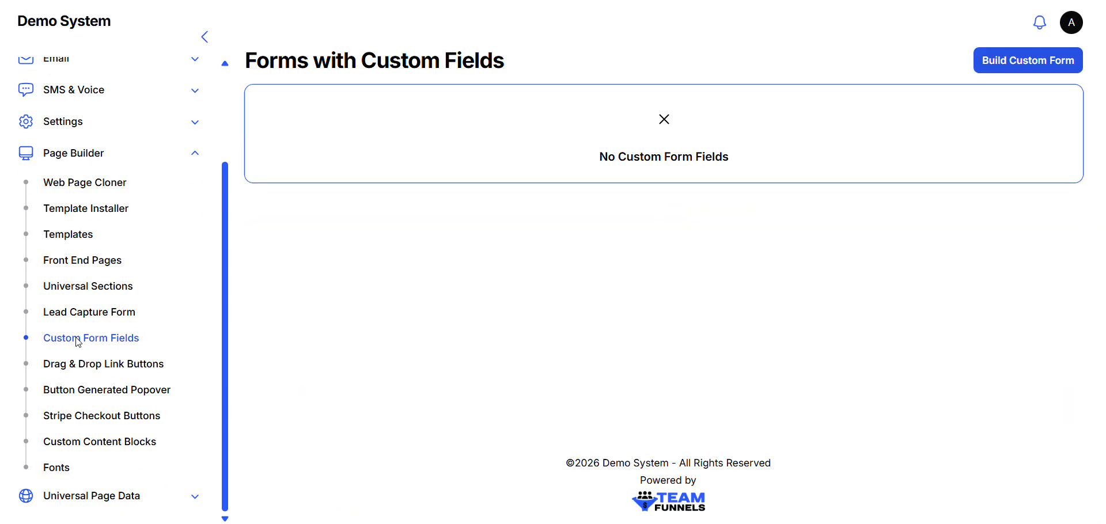
left_click(1035, 67)
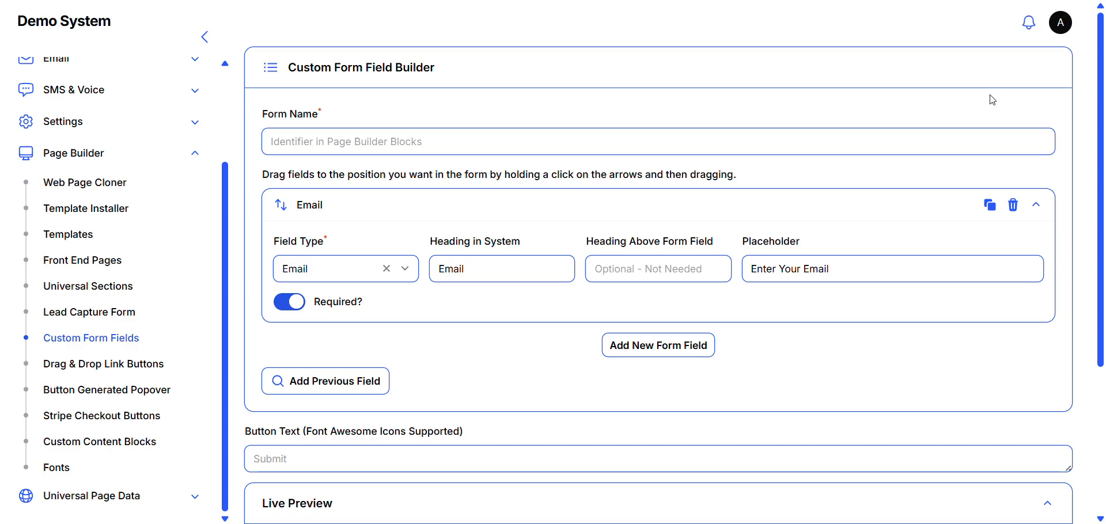
scroll(583, 273, "down", 4)
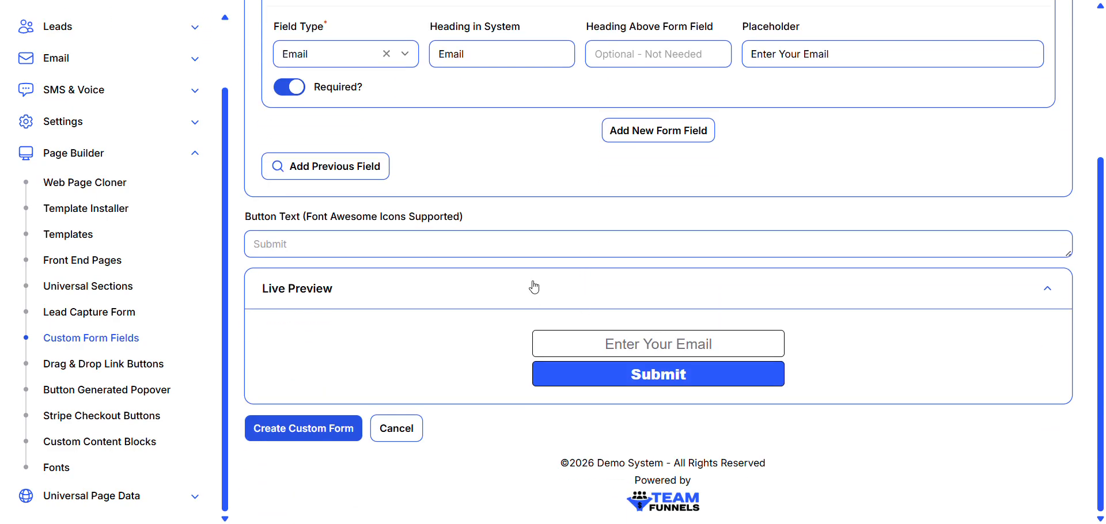
scroll(534, 285, "up", 4)
scroll(534, 283, "down", 4)
- Add a new form field of type Full Name to the custom form and check it in the live preview
left_click(649, 131)
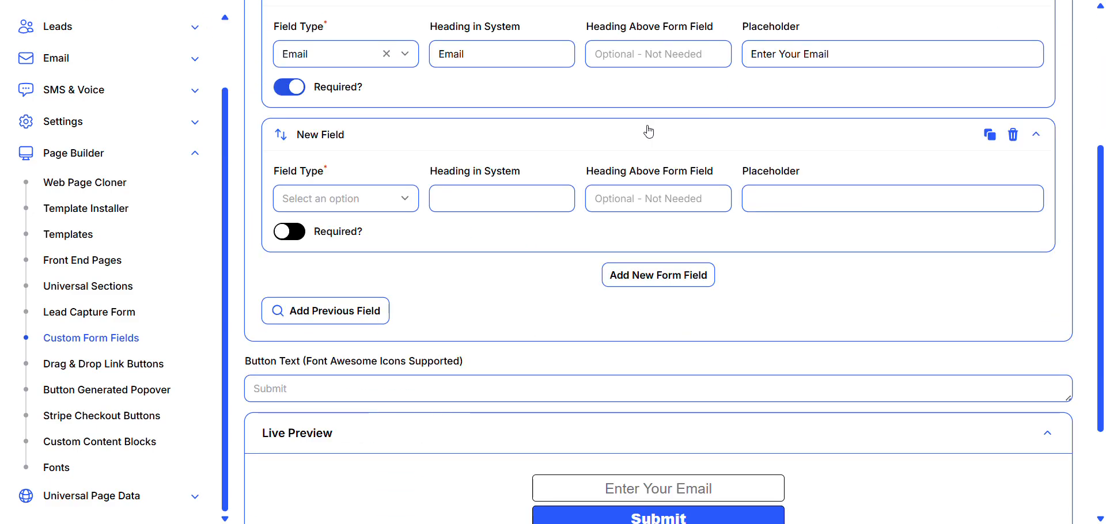
left_click(407, 205)
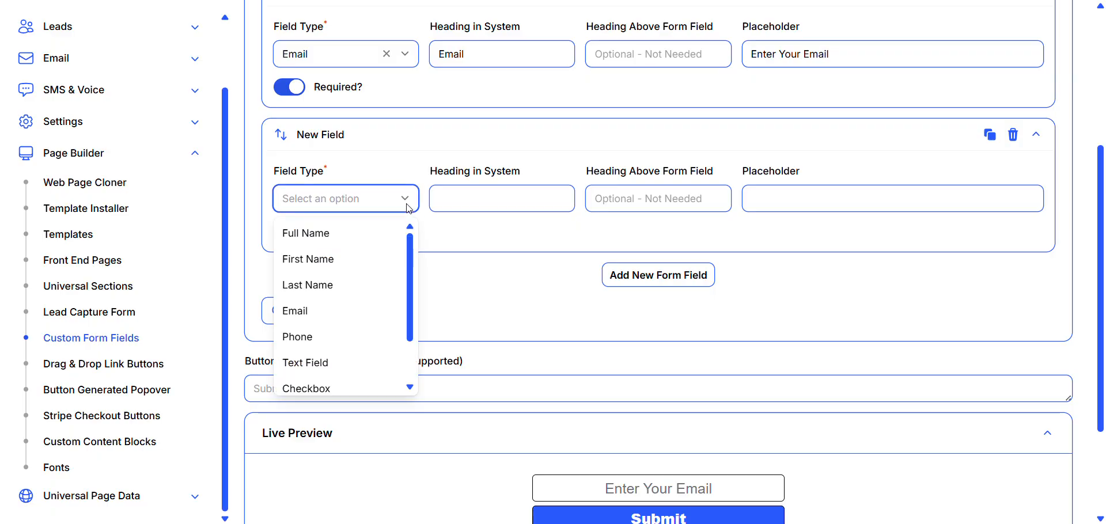
left_click(310, 235)
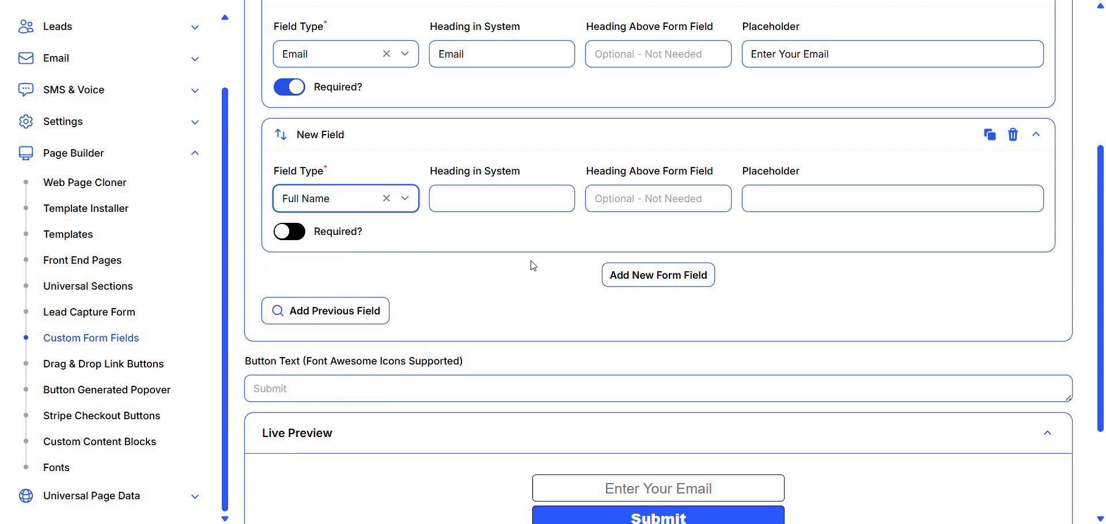
scroll(771, 311, "down", 3)
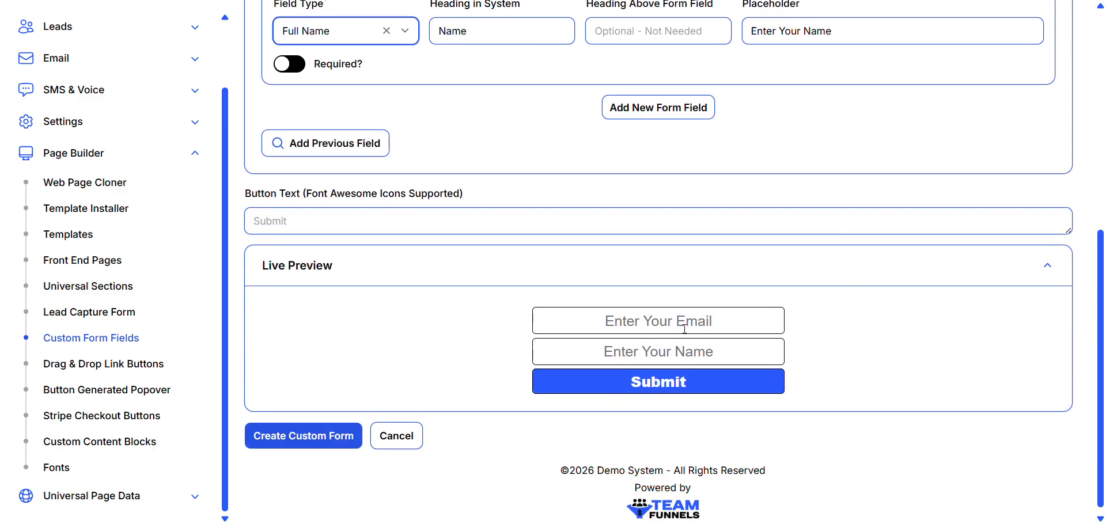
- Move the Name field above the Email field in the custom form and check the order in the live preview
scroll(772, 307, "up", 7)
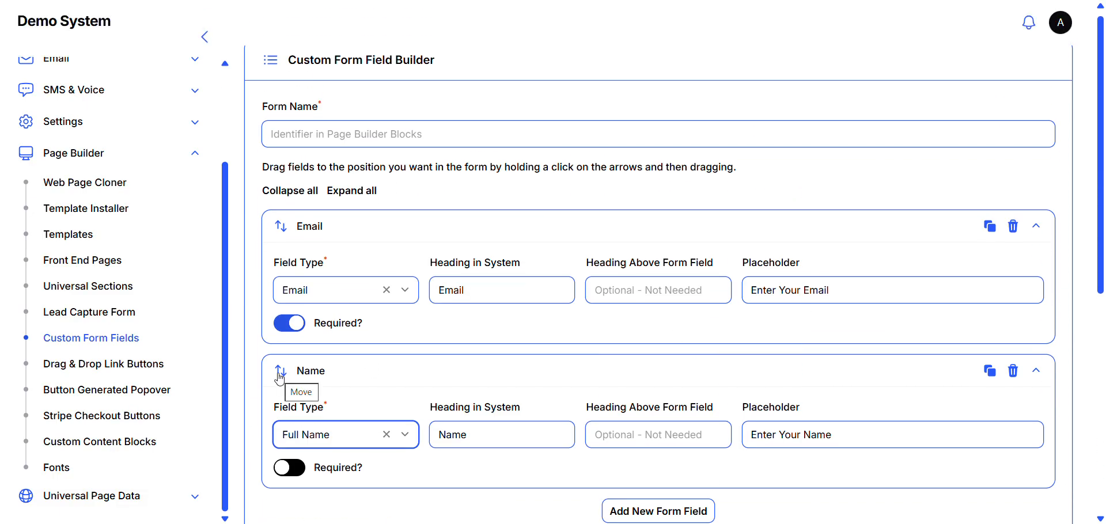
left_click_drag(280, 379, 292, 217)
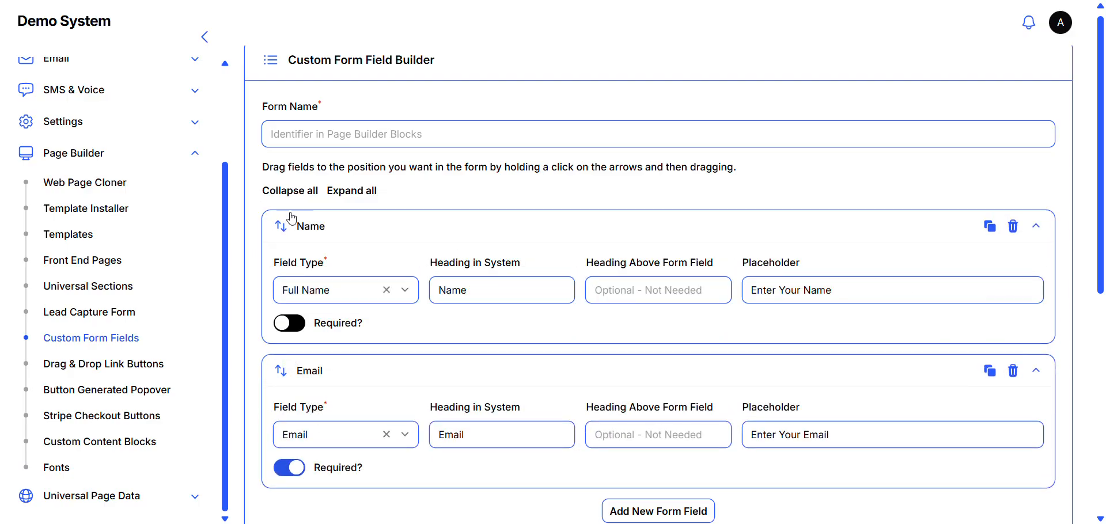
scroll(292, 218, "down", 7)
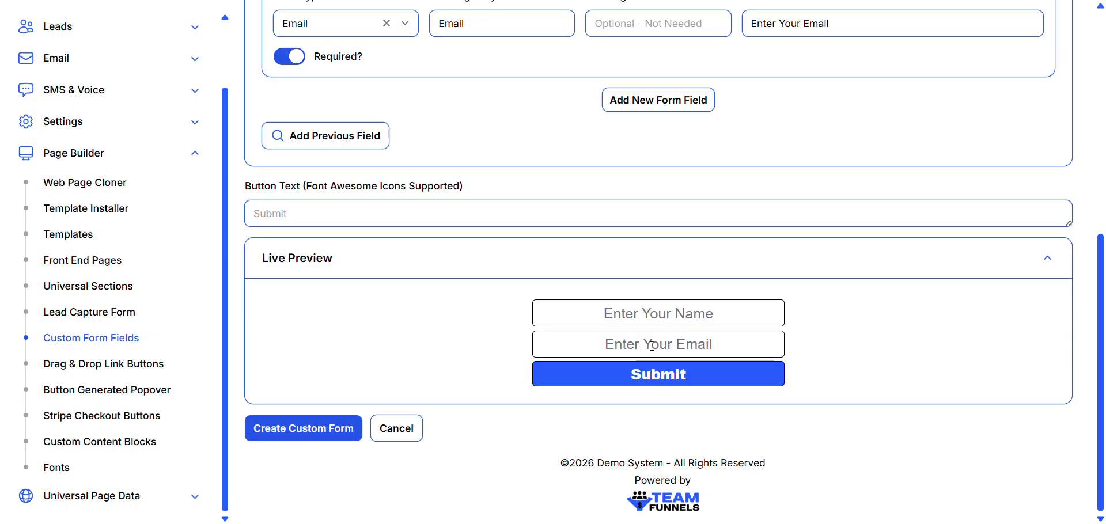
- Add a third form field of type Checkbox below the Email field and check it in the live preview
scroll(440, 288, "up", 5)
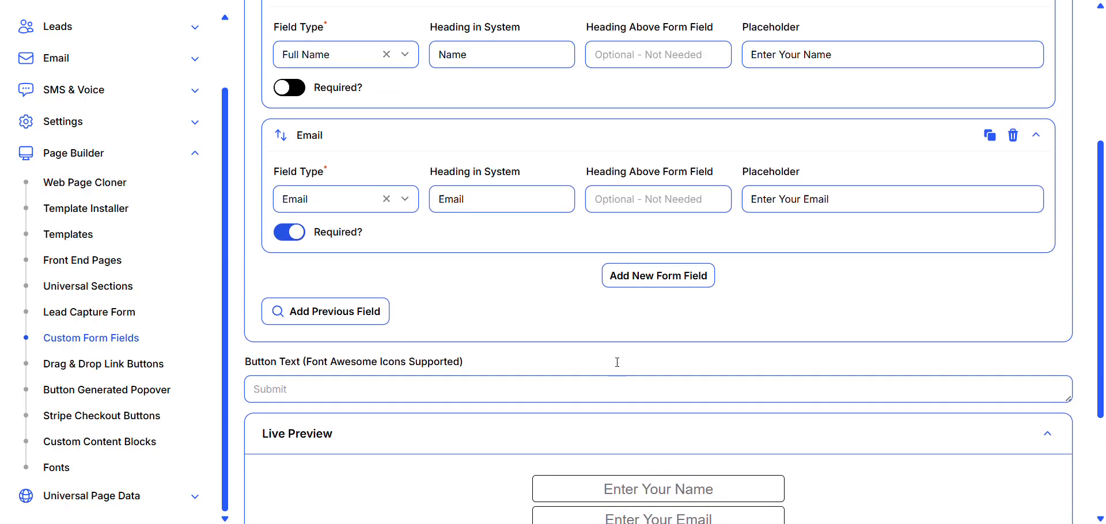
left_click(641, 362)
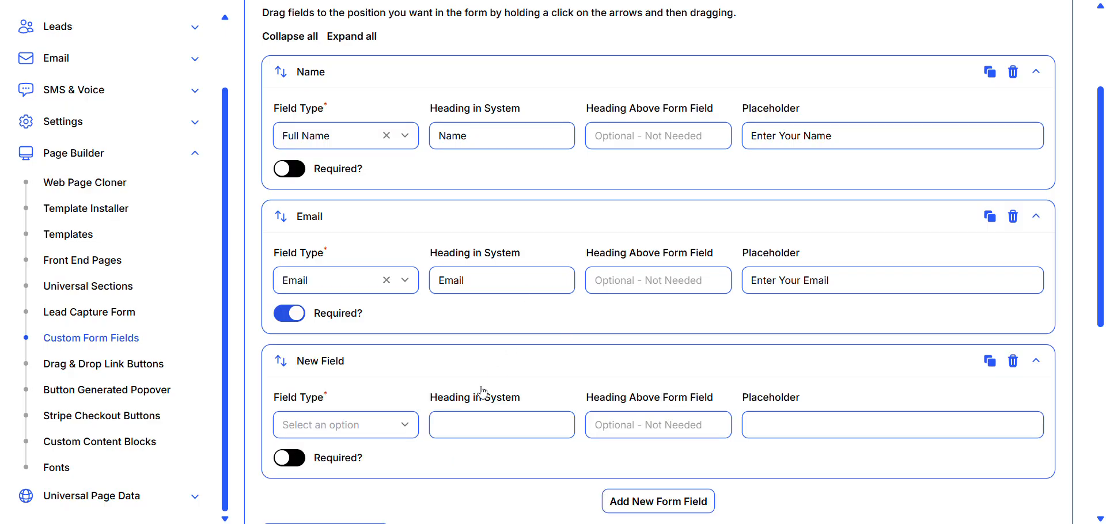
left_click(409, 426)
scroll(410, 425, "down", 5)
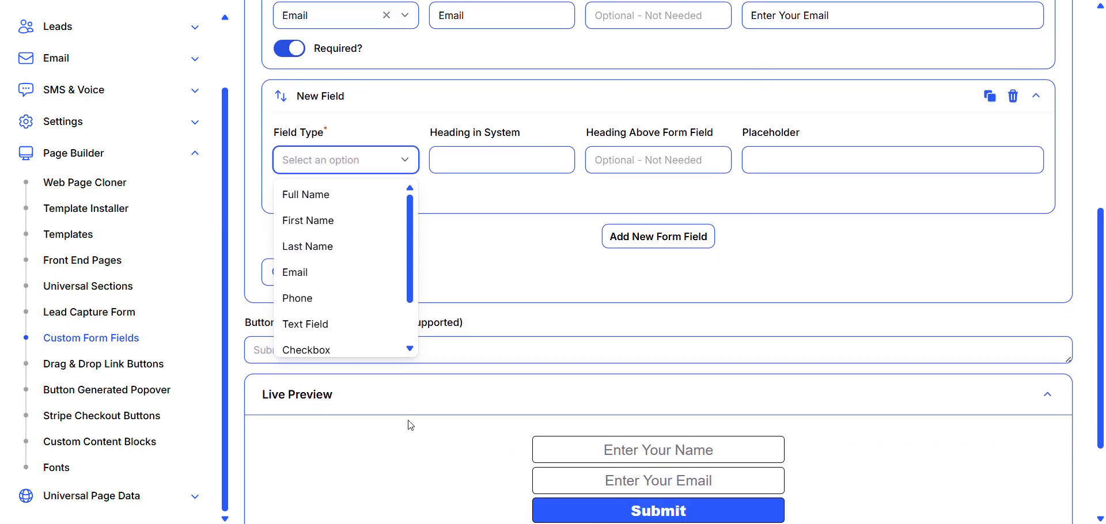
scroll(378, 271, "down", 1)
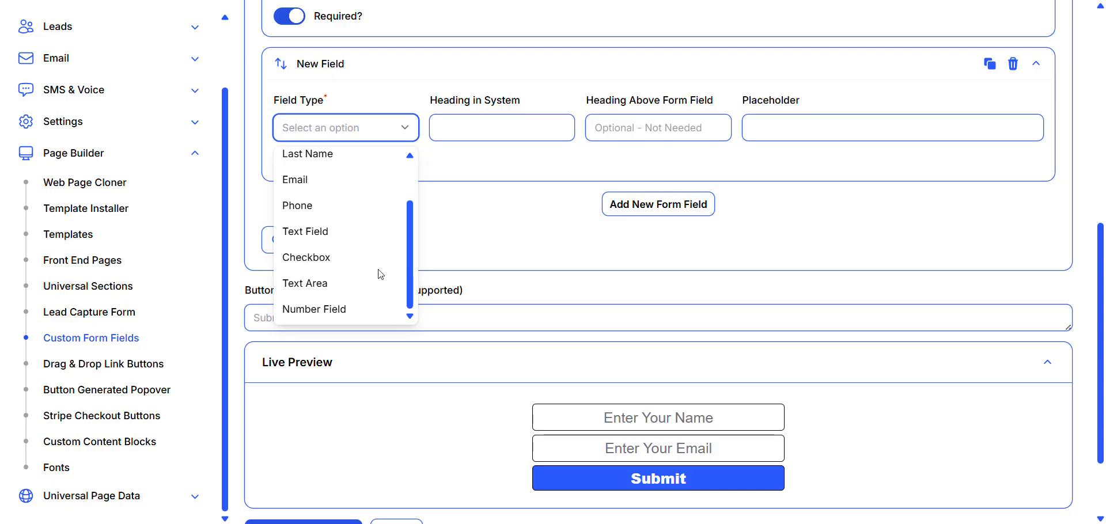
left_click(315, 257)
scroll(507, 196, "up", 1)
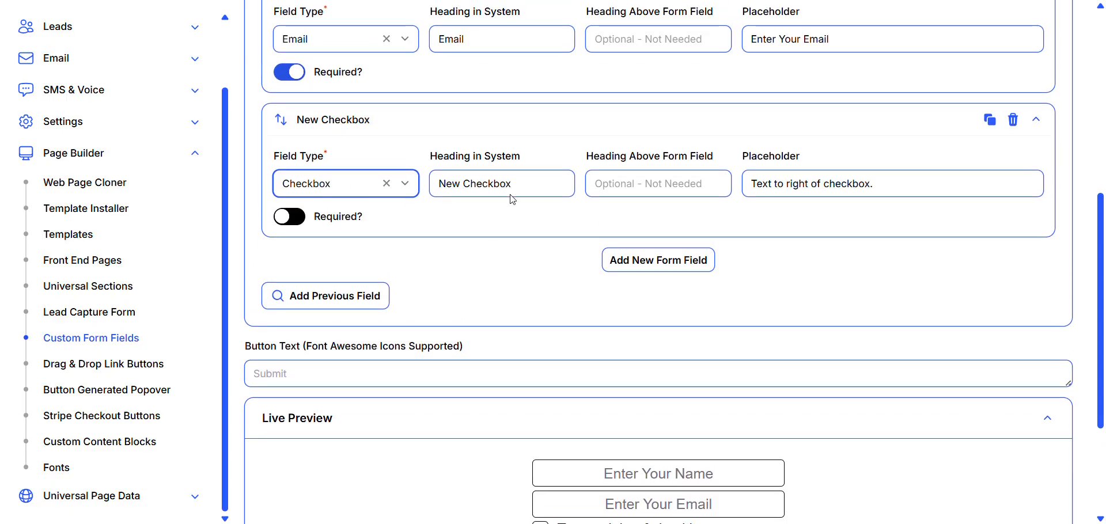
left_click_drag(520, 183, 423, 185)
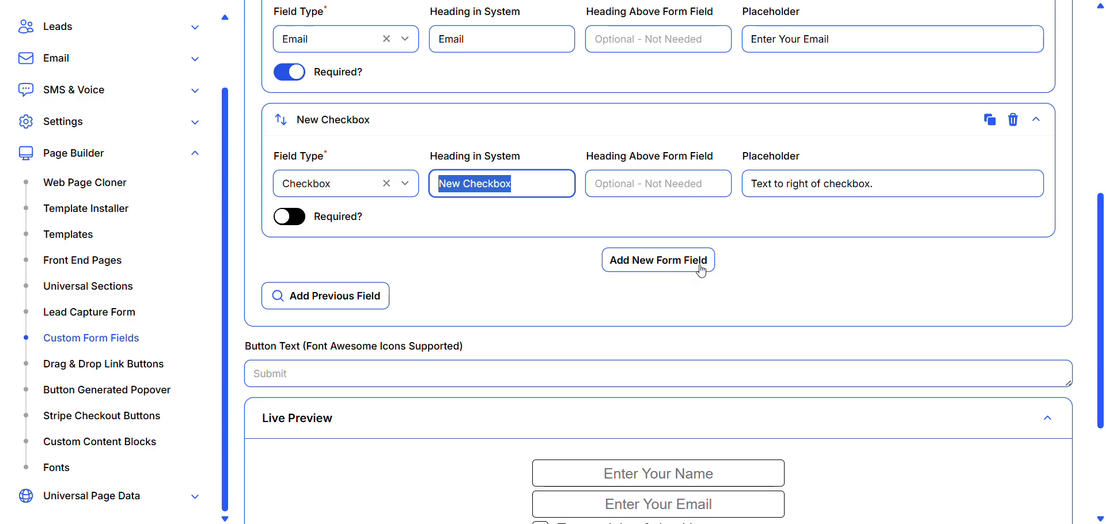
scroll(697, 271, "down", 3)
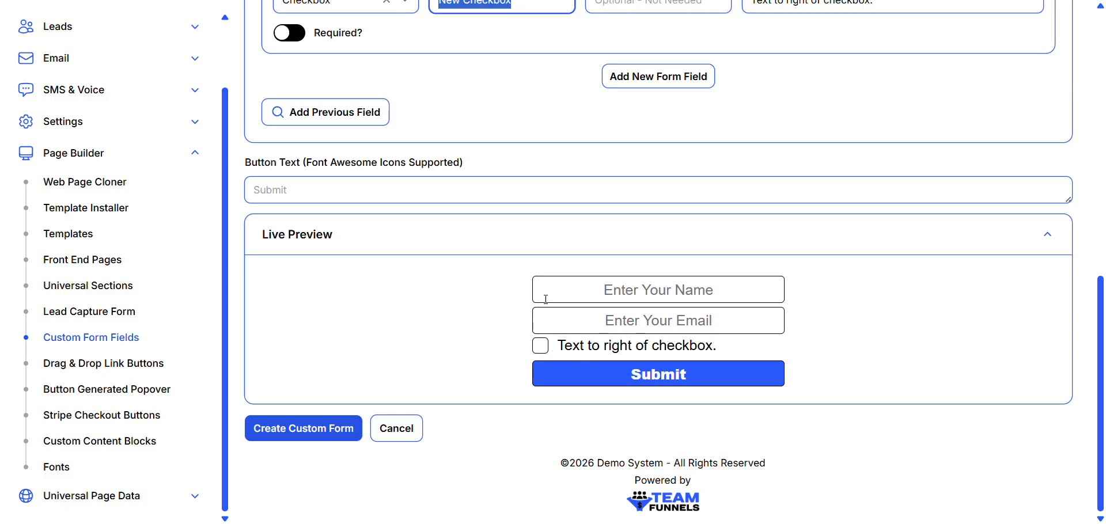
scroll(691, 282, "up", 3)
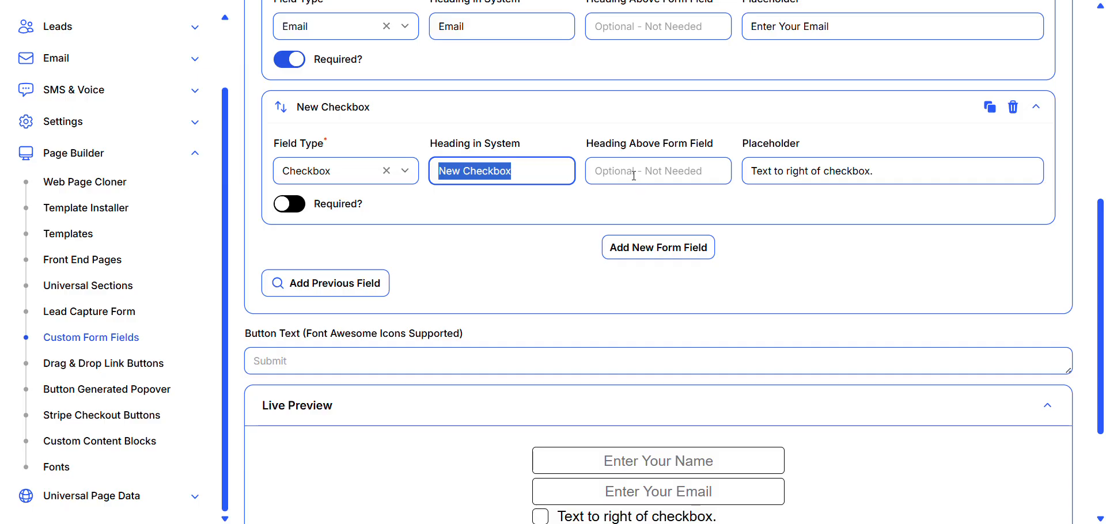
- Set the checkbox field's heading above the form field to "Heading Above Checkbox" and check it in the live preview
left_click(634, 175)
type("Headig")
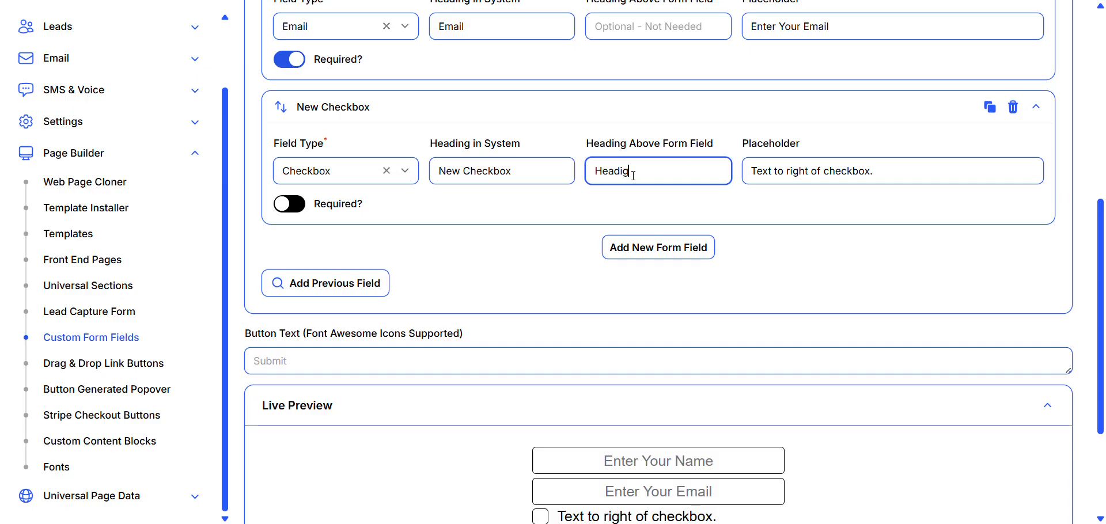
type("ing")
key("BackSpace")
type("ng ab")
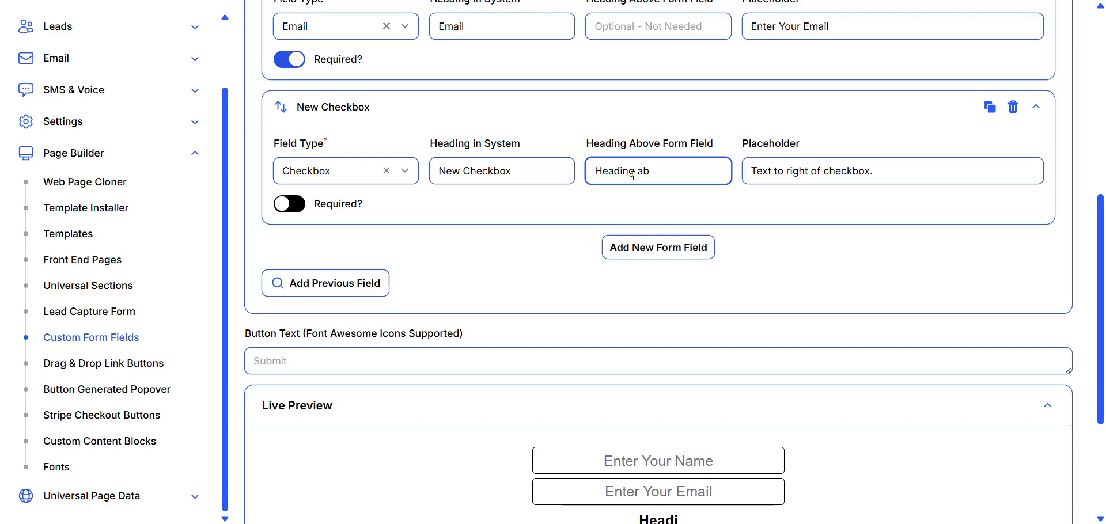
key("BackSpace")
key("BackSpace")
type("A")
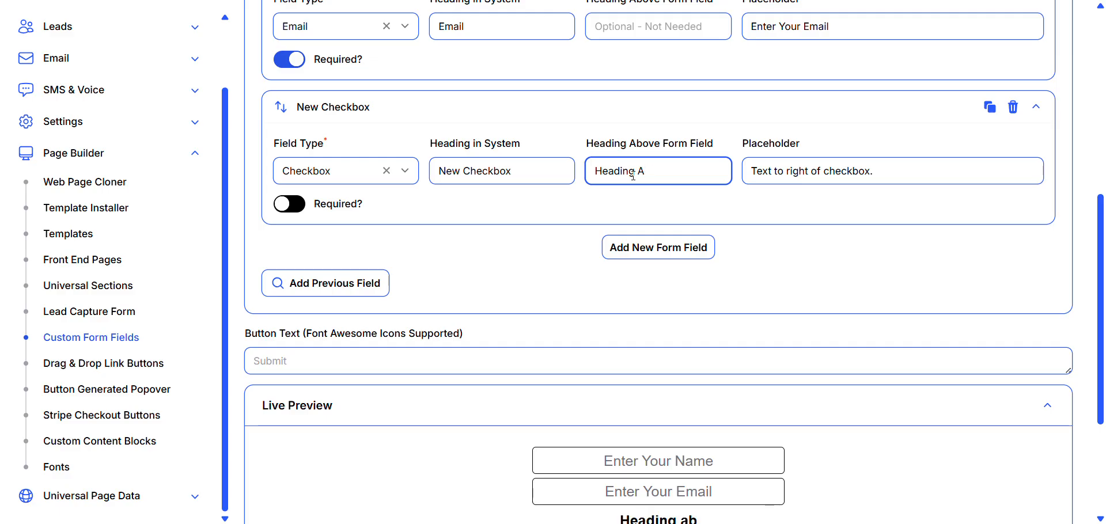
type("bv")
type("ove Che")
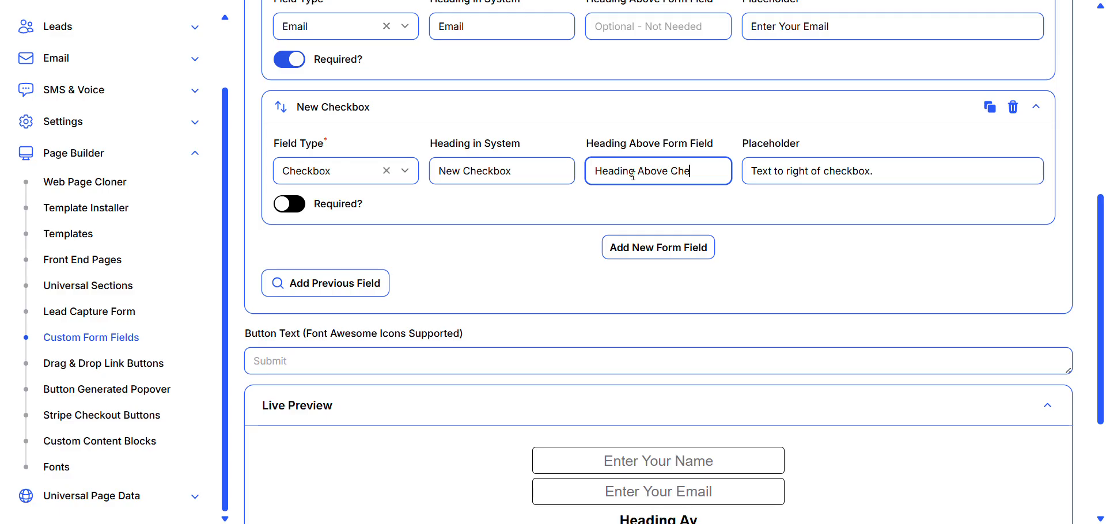
type("cb")
key("BackSpace")
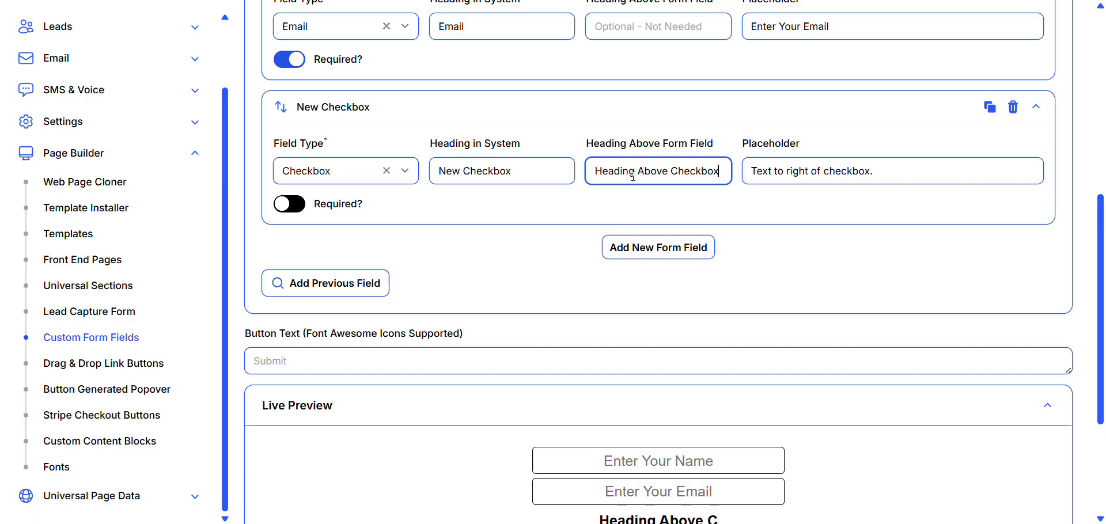
type("kbox")
scroll(665, 277, "down", 2)
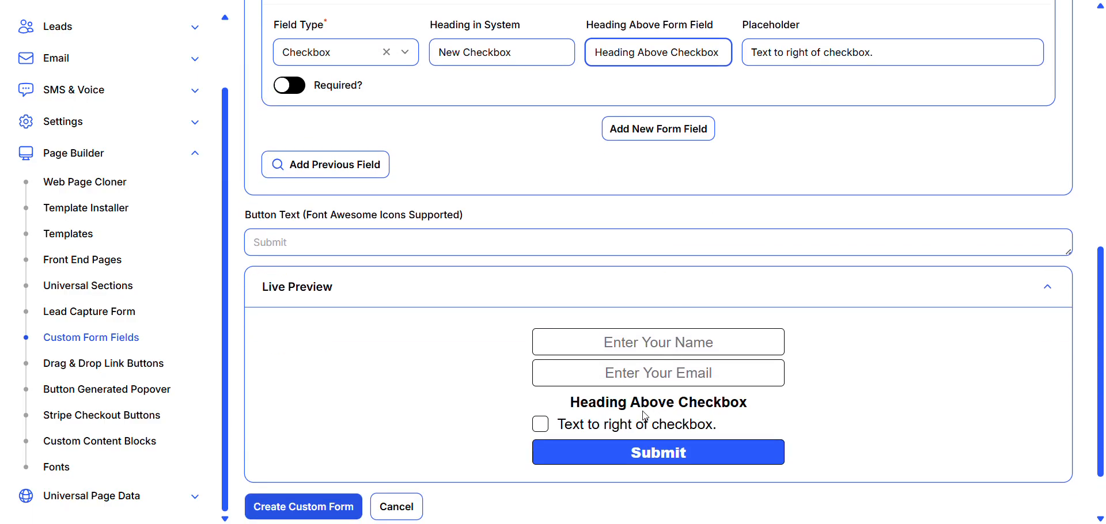
- Replace the checkbox field's placeholder with "Whatever you want to ask your leads." and check it in the live preview
scroll(795, 348, "up", 3)
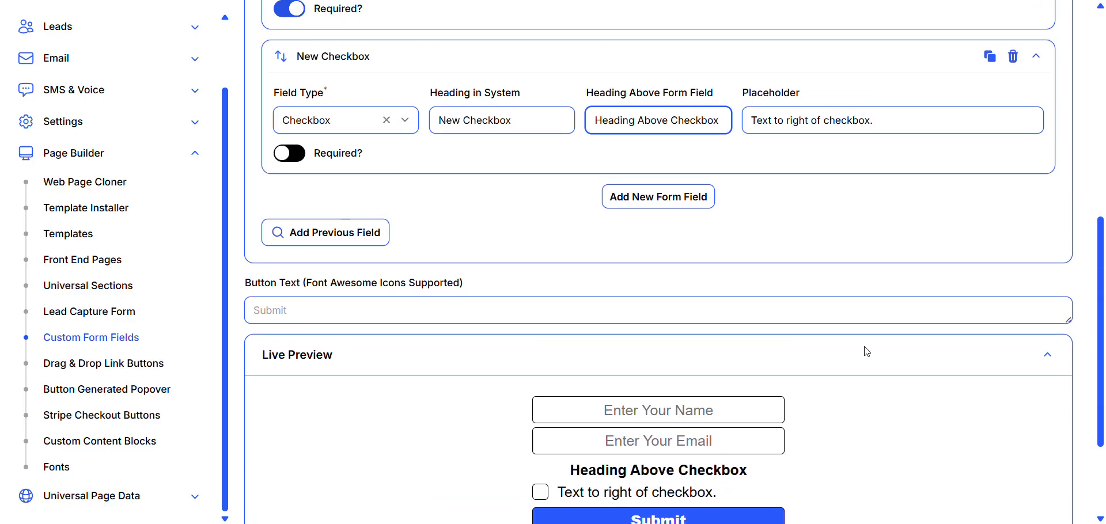
left_click_drag(875, 184, 737, 189)
type("Whatever you want to")
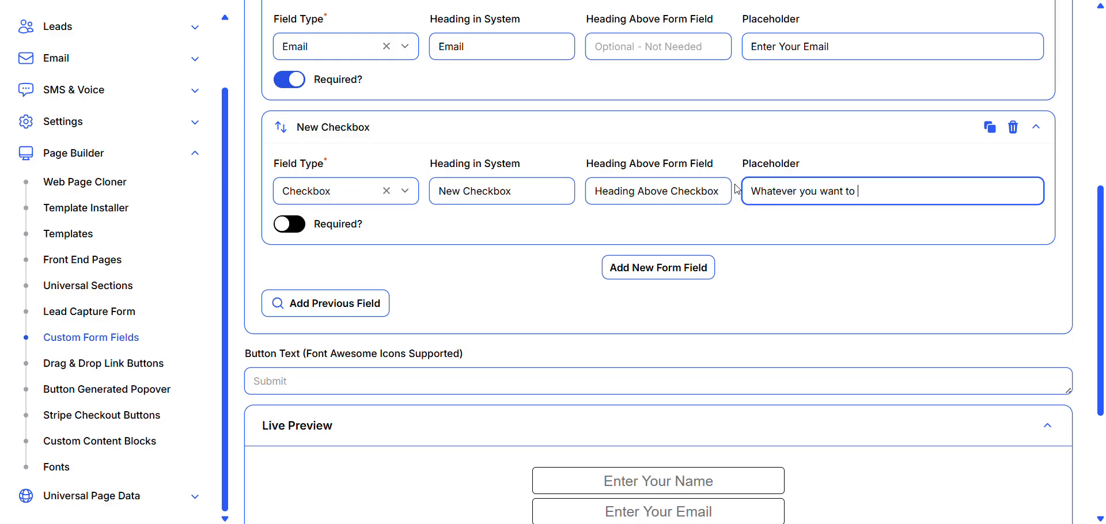
type(" ask your leads.")
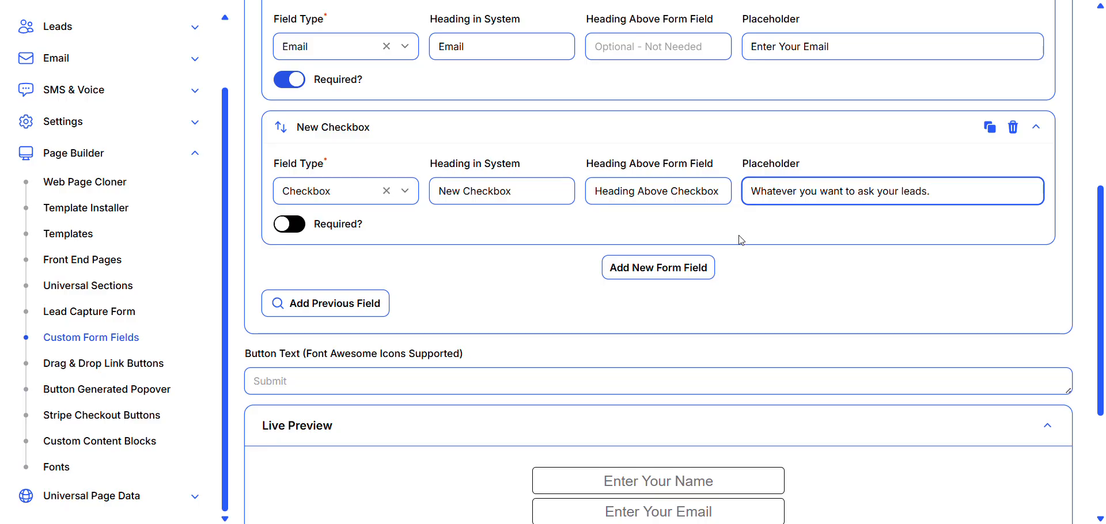
scroll(749, 242, "down", 4)
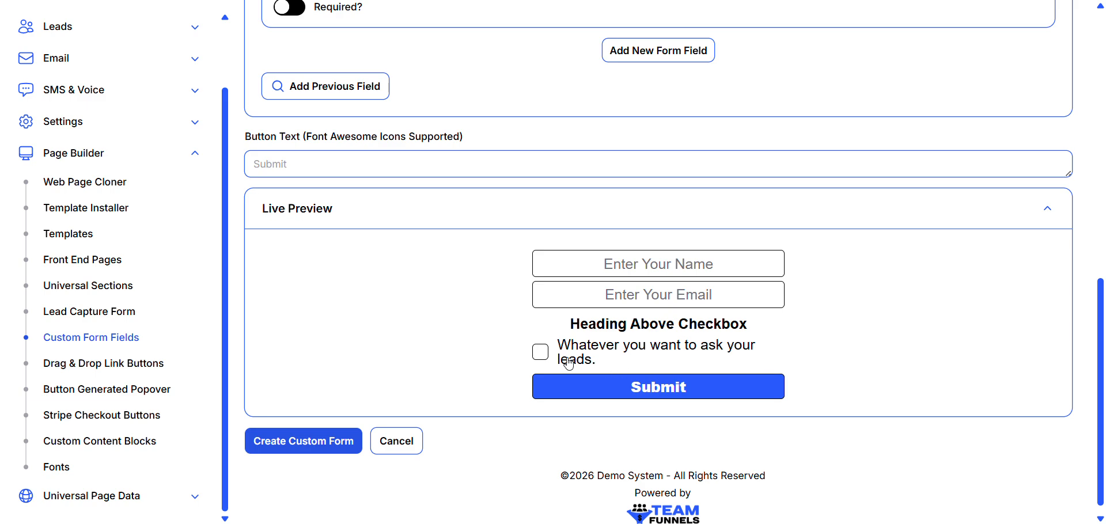
scroll(811, 323, "up", 1)
scroll(812, 323, "up", 1)
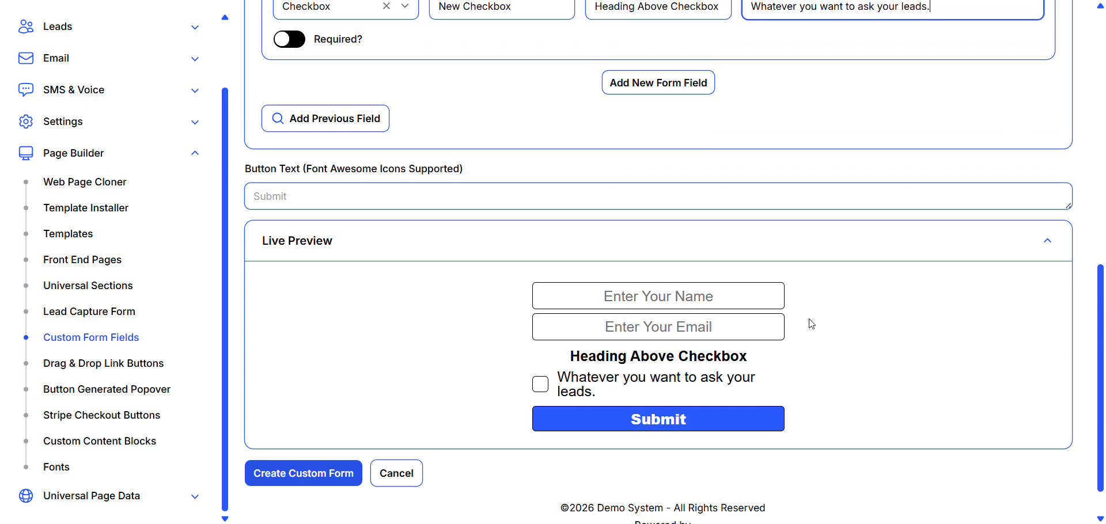
- Add a fourth form field of type Phone below the checkbox field and check it in the live preview
scroll(812, 324, "down", 1)
scroll(811, 324, "up", 4)
scroll(811, 324, "up", 3)
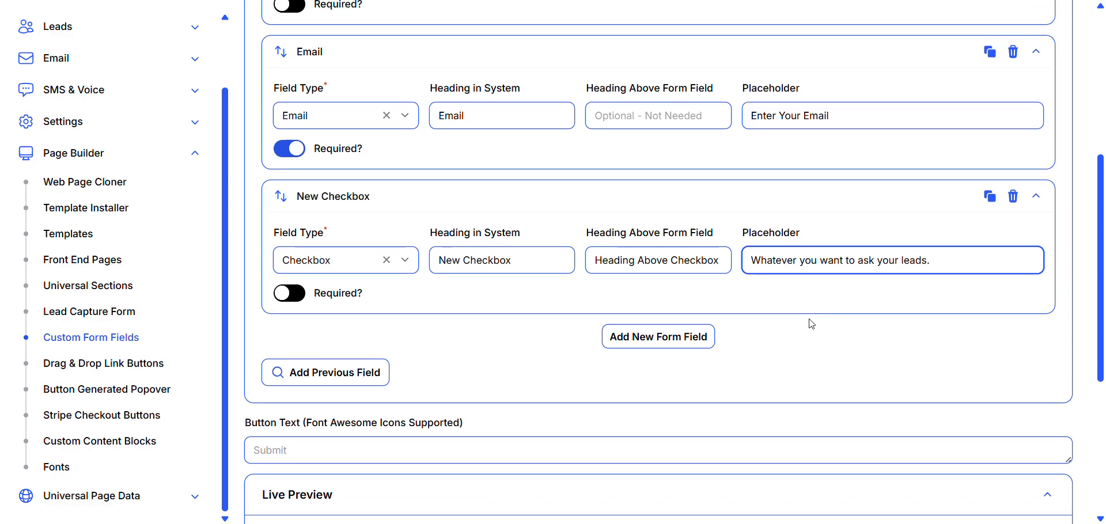
scroll(812, 324, "down", 3)
scroll(808, 322, "down", 1)
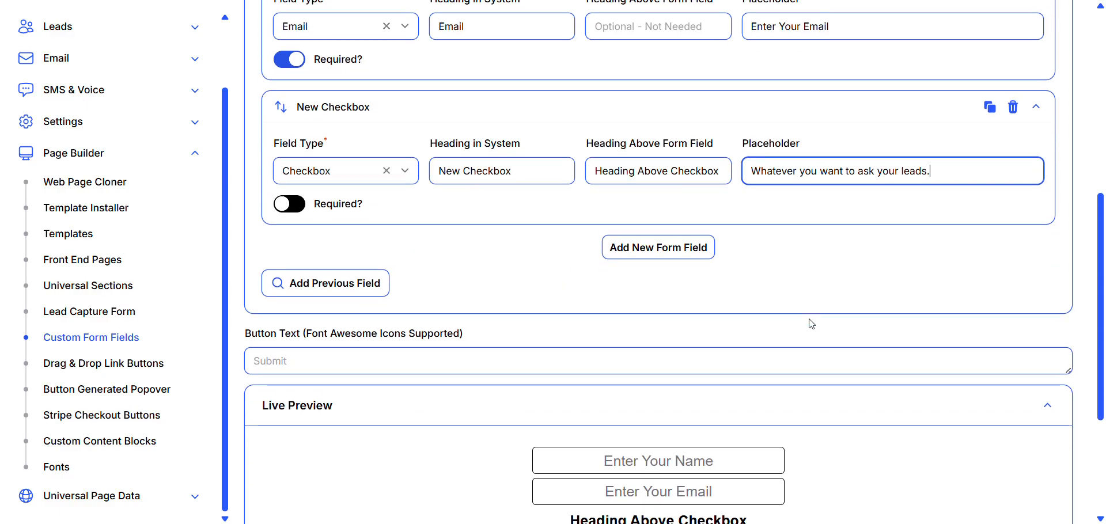
scroll(807, 321, "up", 1)
scroll(680, 260, "down", 1)
left_click(660, 233)
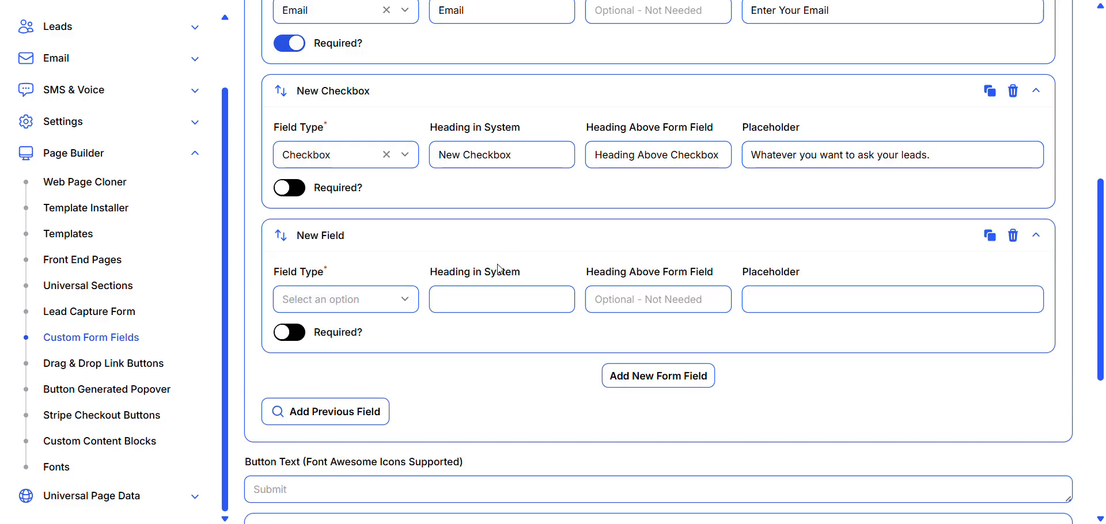
left_click(406, 307)
scroll(406, 307, "down", 2)
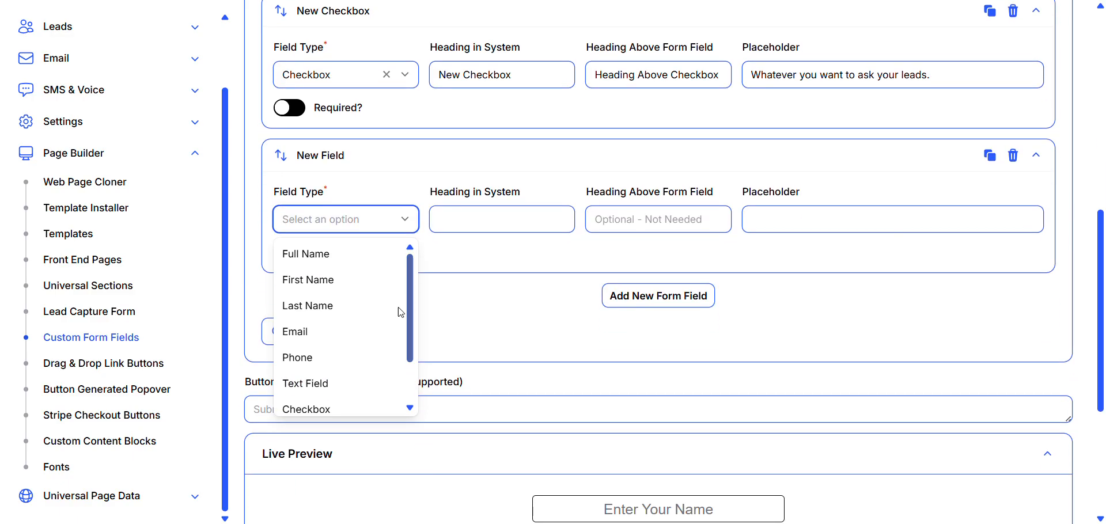
scroll(367, 332, "down", 1)
left_click(314, 298)
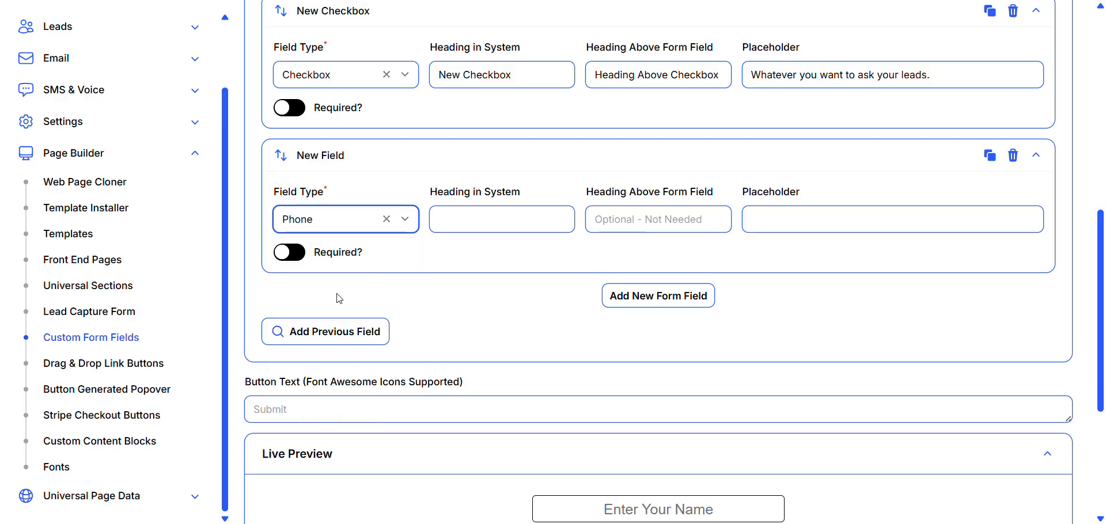
scroll(655, 321, "down", 3)
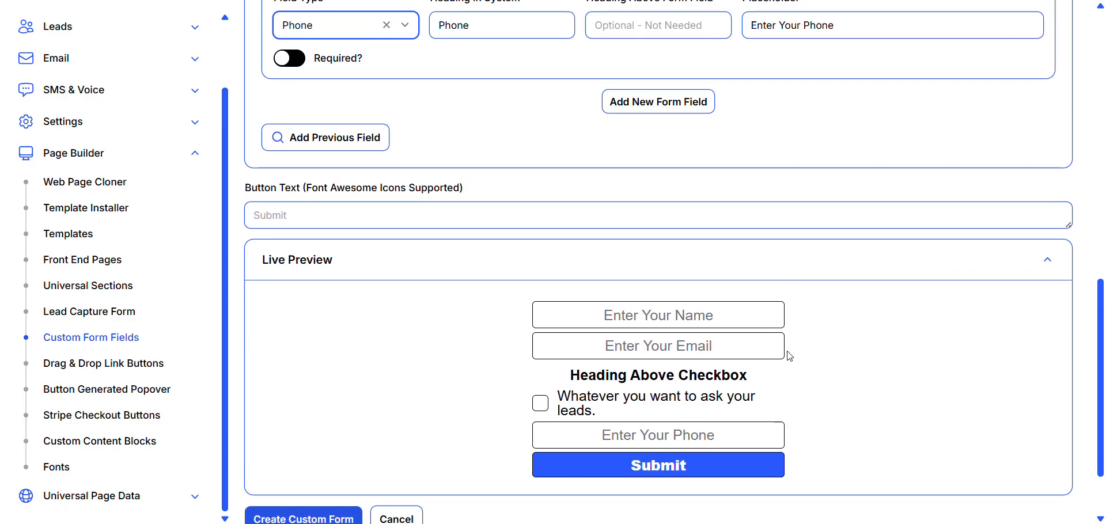
scroll(862, 286, "up", 3)
scroll(862, 287, "down", 4)
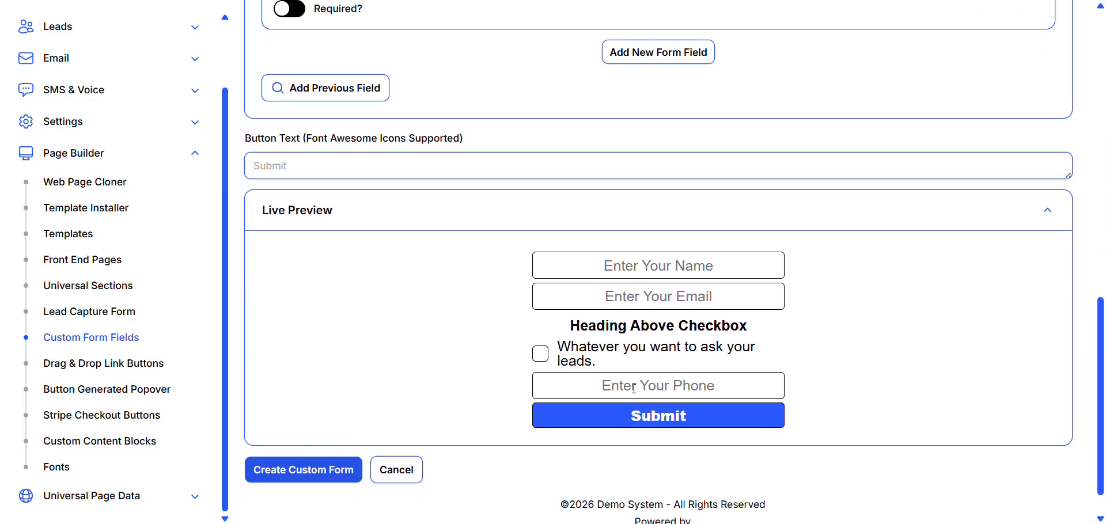
- Move the Phone field above the checkbox field and check the form's order in the live preview
scroll(753, 302, "up", 5)
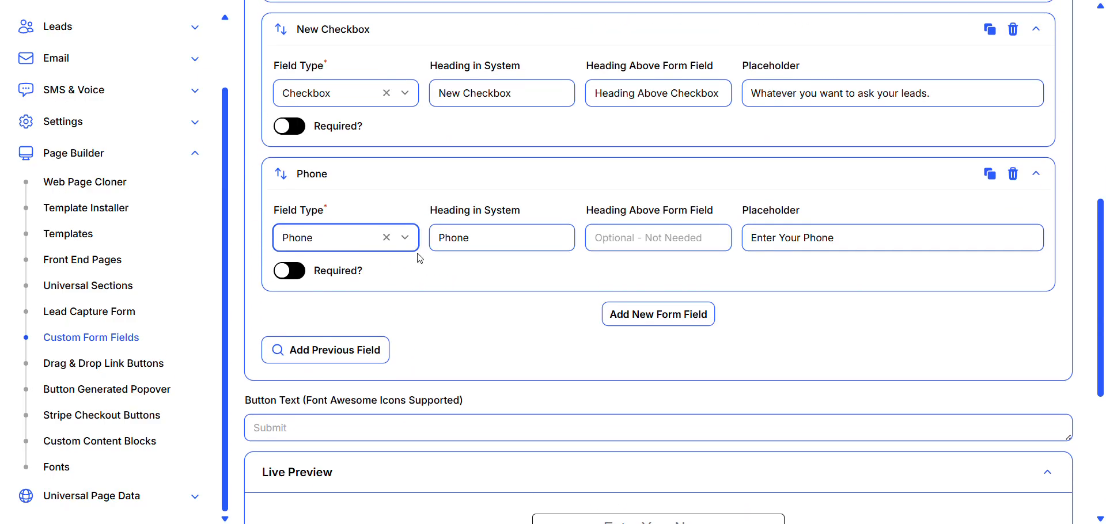
left_click_drag(282, 263, 286, 140)
scroll(719, 278, "down", 6)
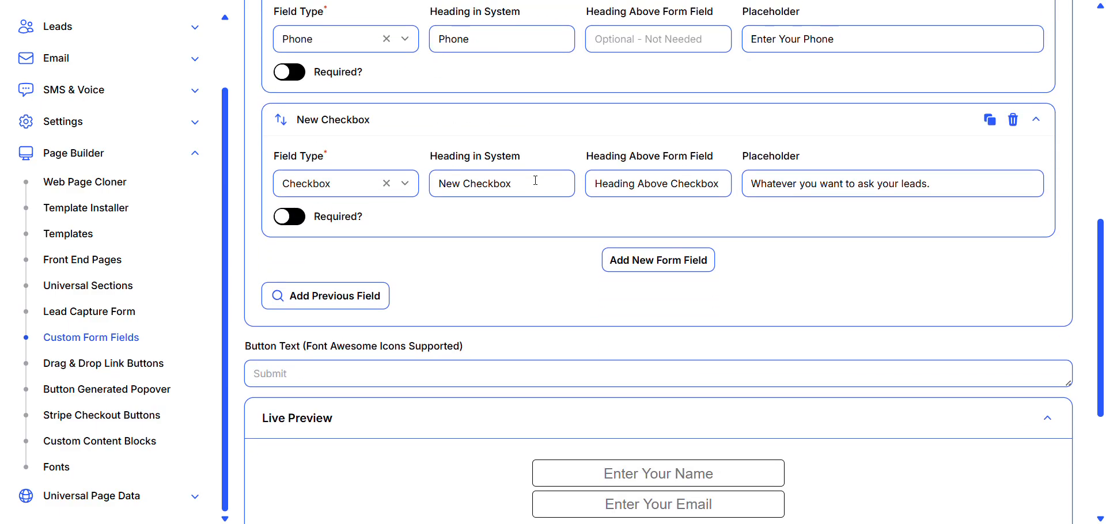
scroll(718, 278, "down", 2)
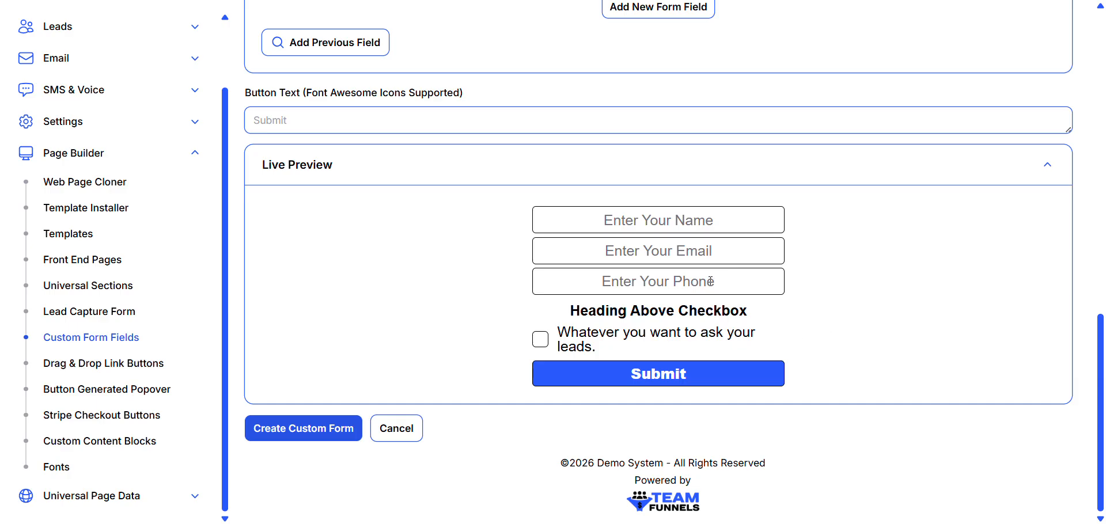
scroll(841, 319, "up", 3)
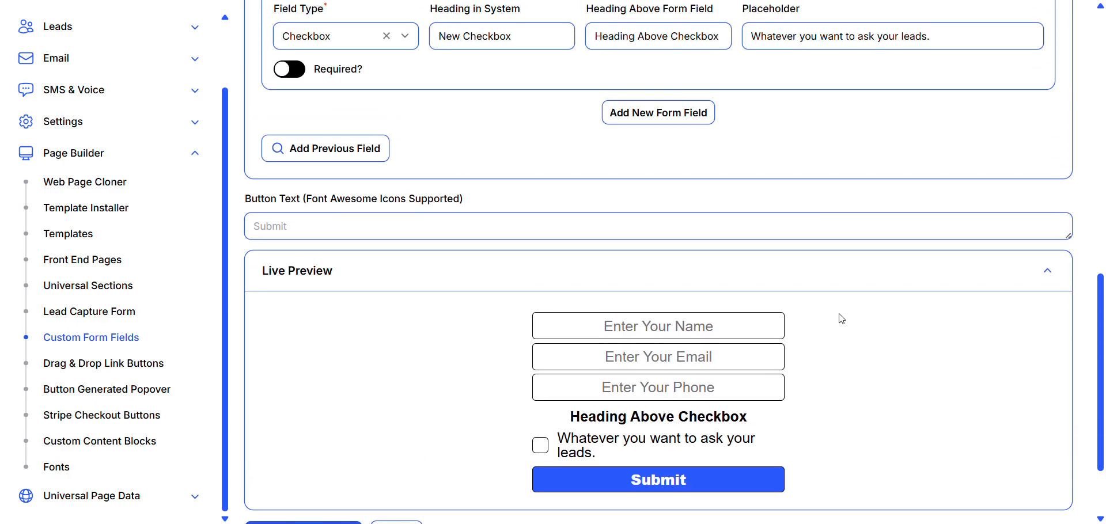
scroll(841, 319, "down", 2)
scroll(841, 318, "up", 10)
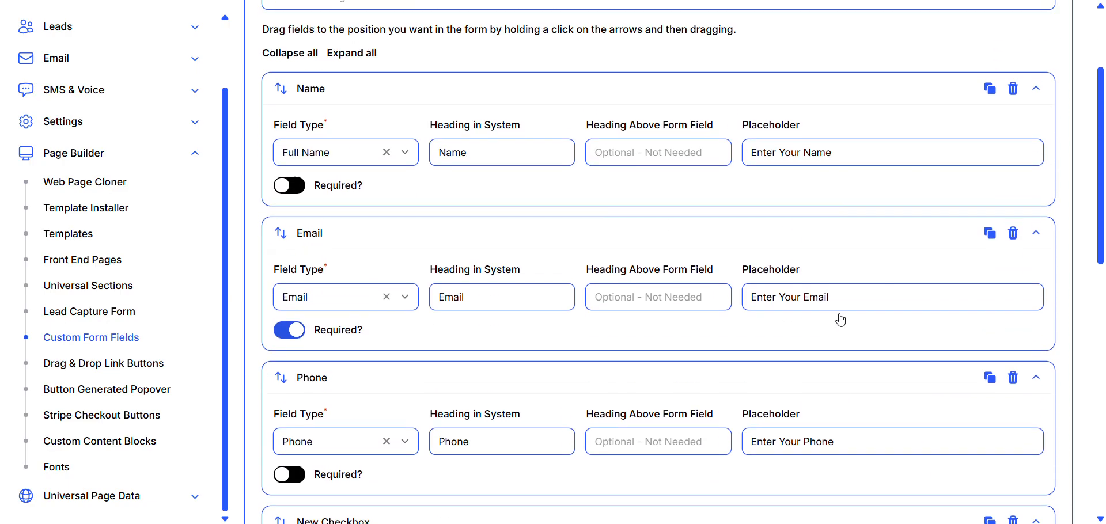
- Add a fifth form field of type Text Area below the checkbox field and check it in the live preview
scroll(840, 319, "down", 10)
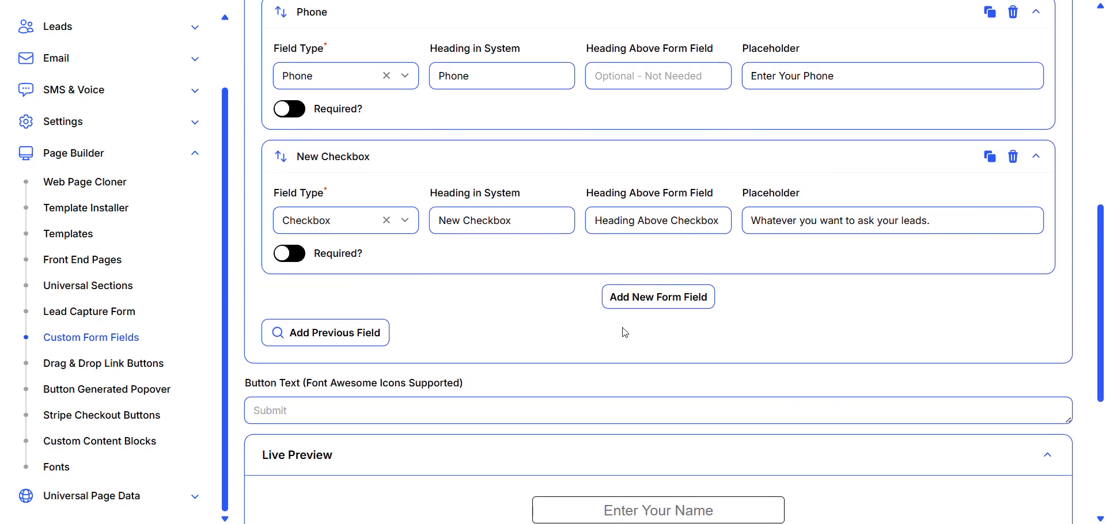
left_click(661, 297)
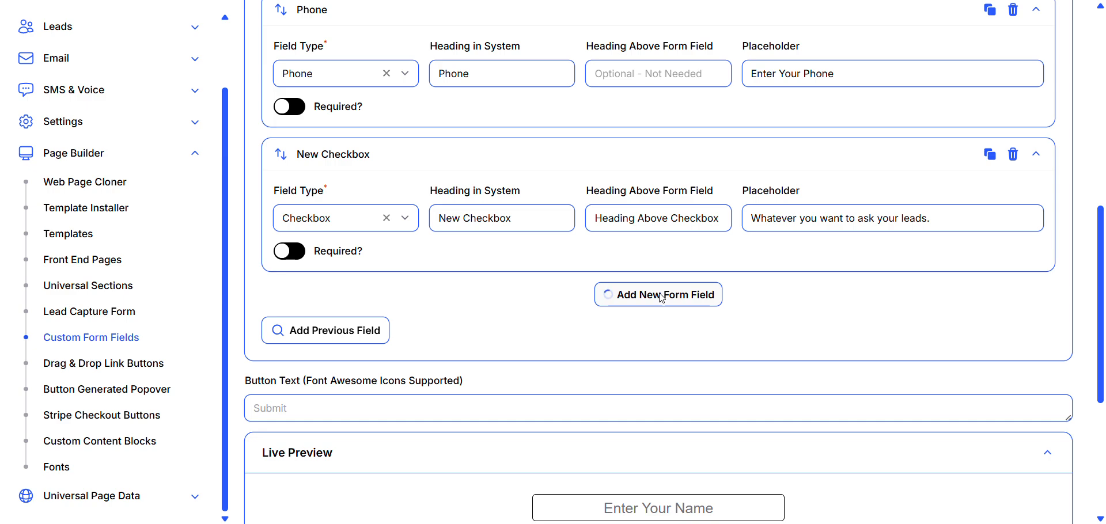
left_click(404, 367)
scroll(397, 366, "down", 5)
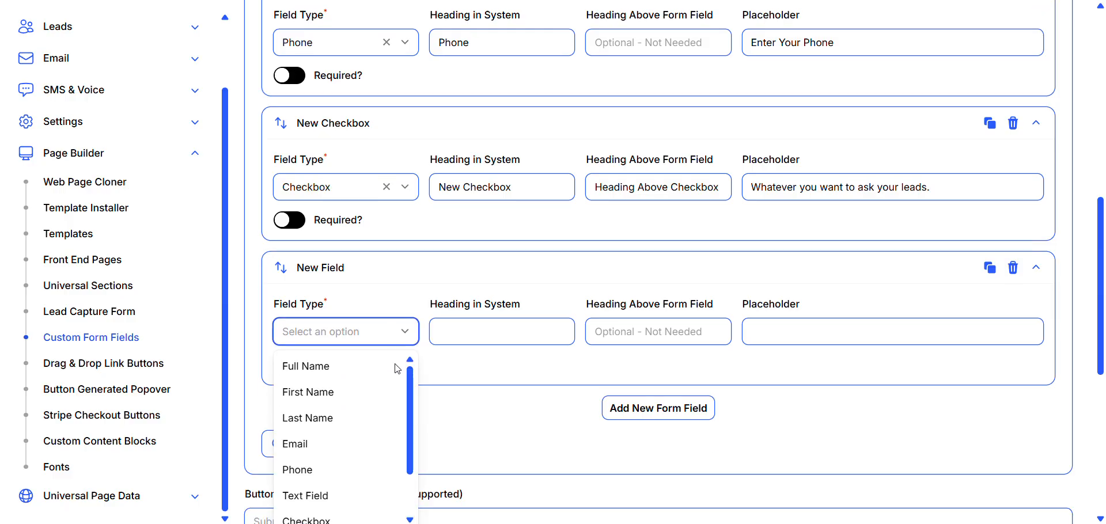
scroll(381, 224, "down", 1)
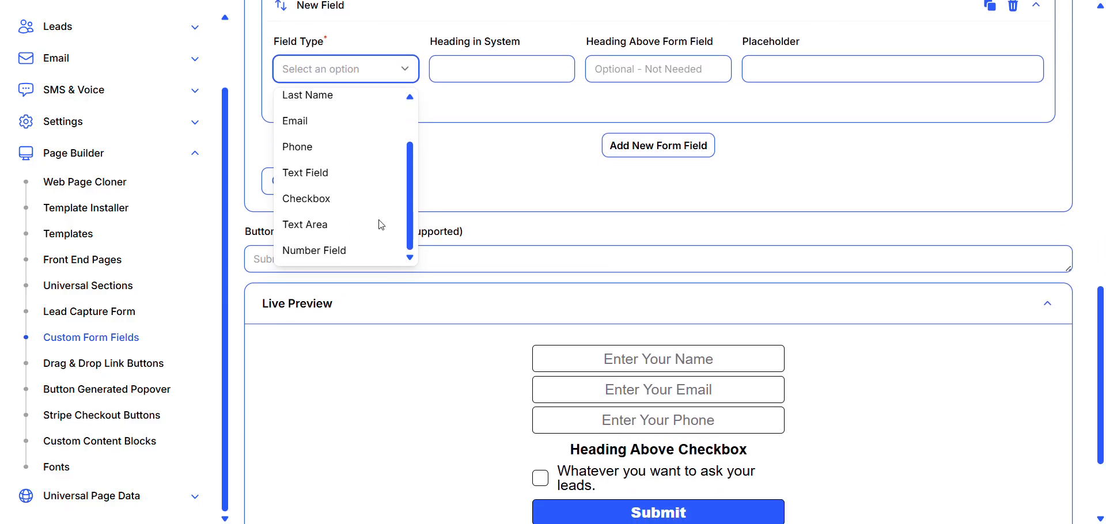
left_click(320, 225)
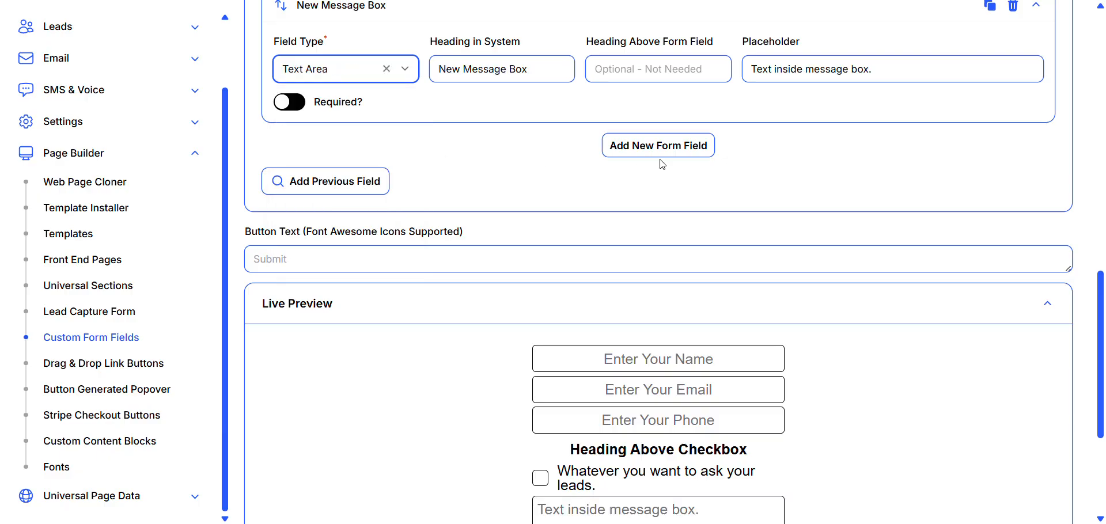
scroll(758, 101, "up", 1)
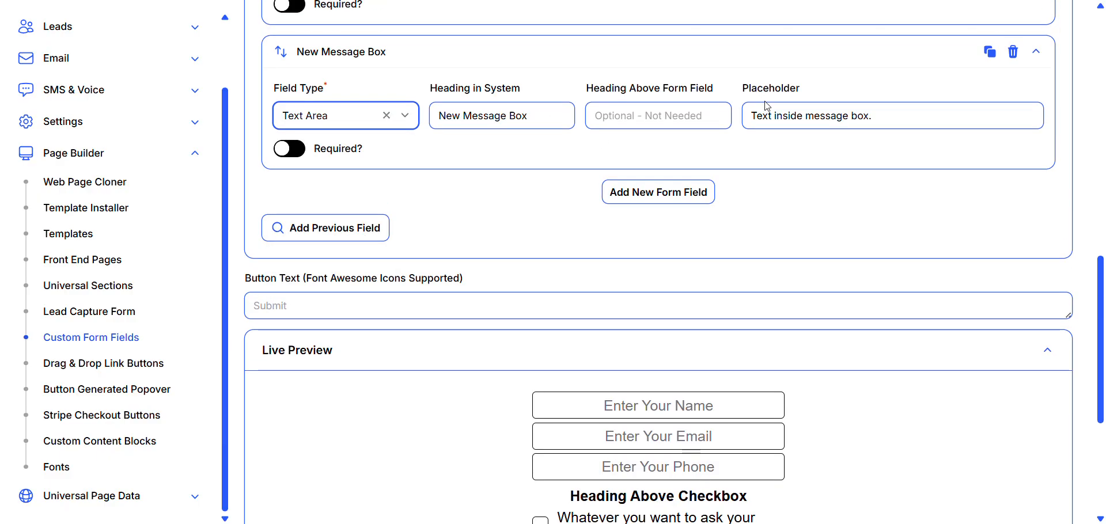
scroll(802, 299, "down", 3)
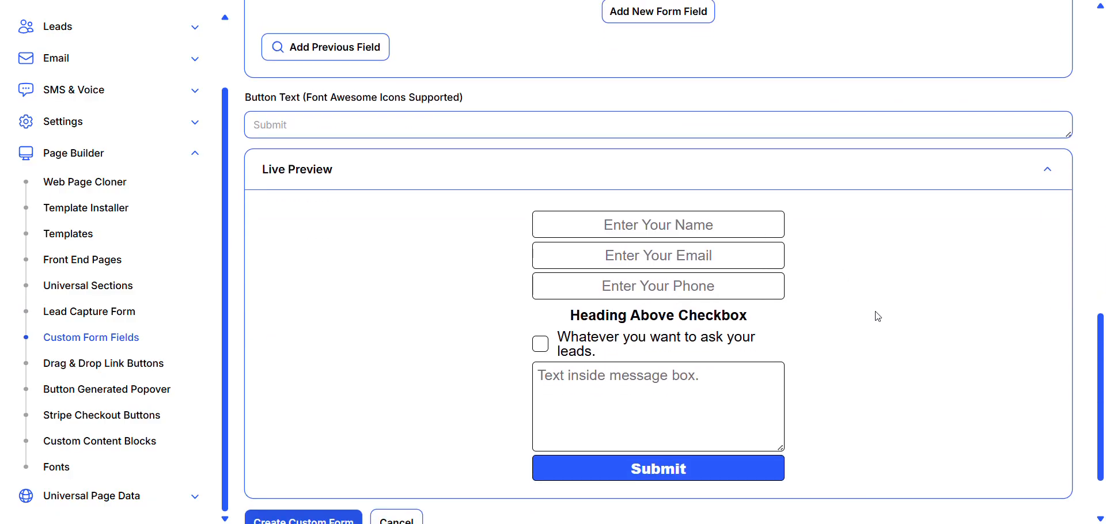
scroll(804, 313, "up", 1)
scroll(680, 414, "up", 3)
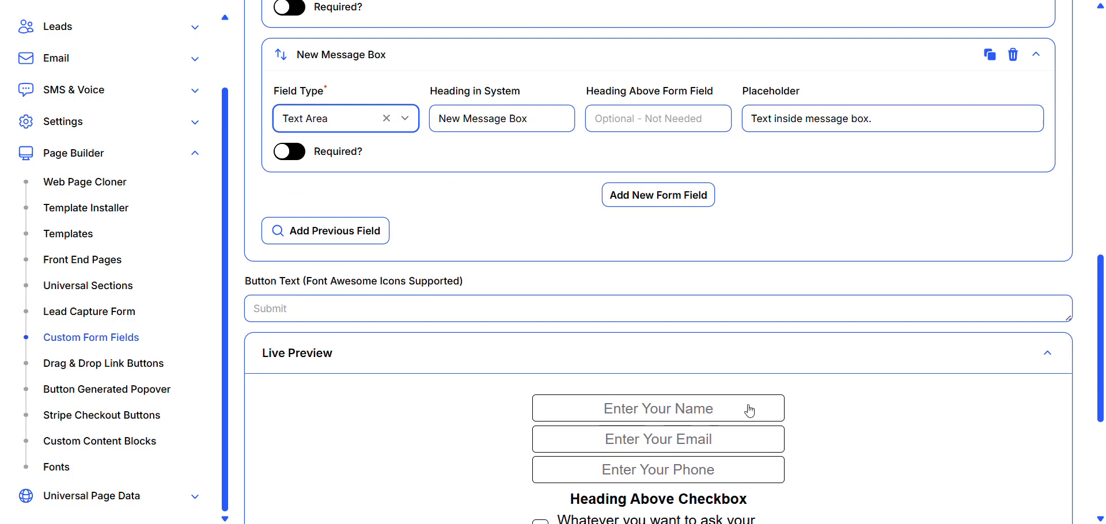
scroll(749, 411, "down", 2)
scroll(812, 361, "up", 2)
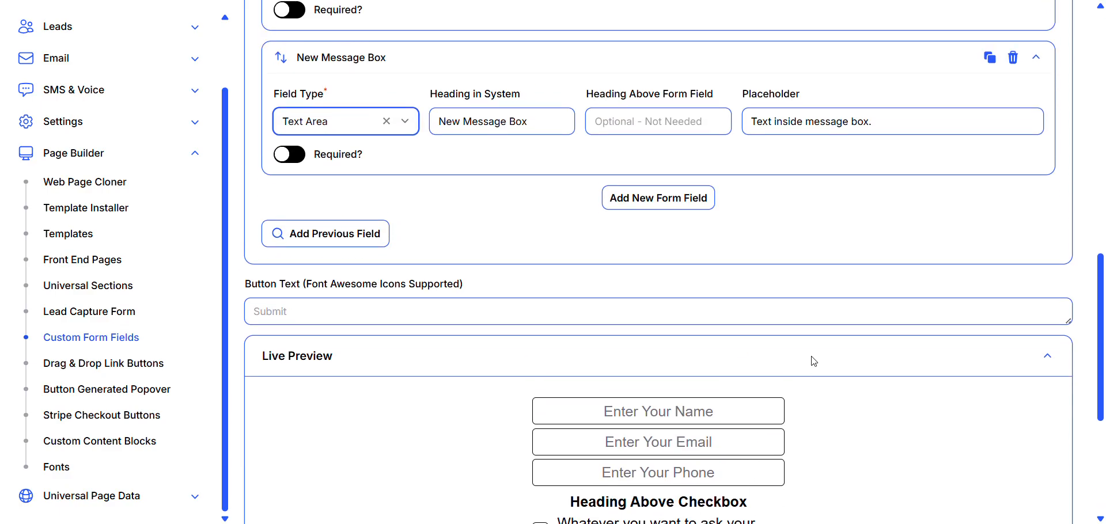
left_click(610, 148)
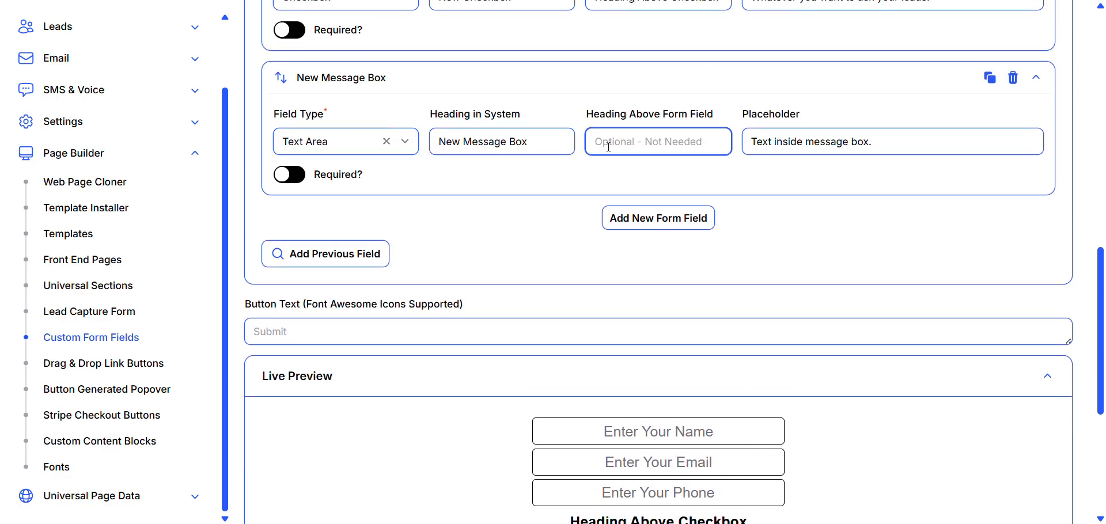
scroll(790, 338, "down", 1)
scroll(790, 338, "down", 4)
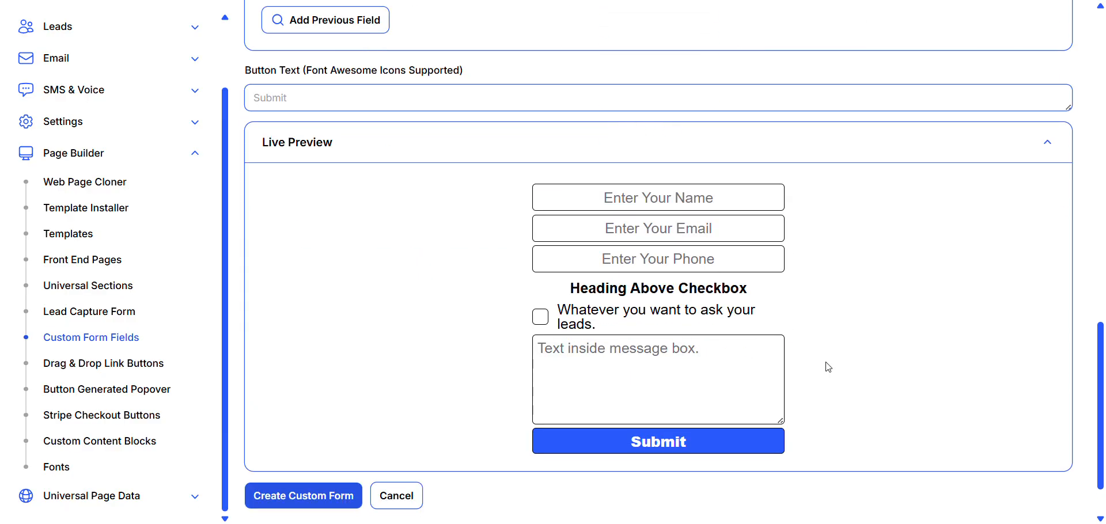
left_click(680, 101)
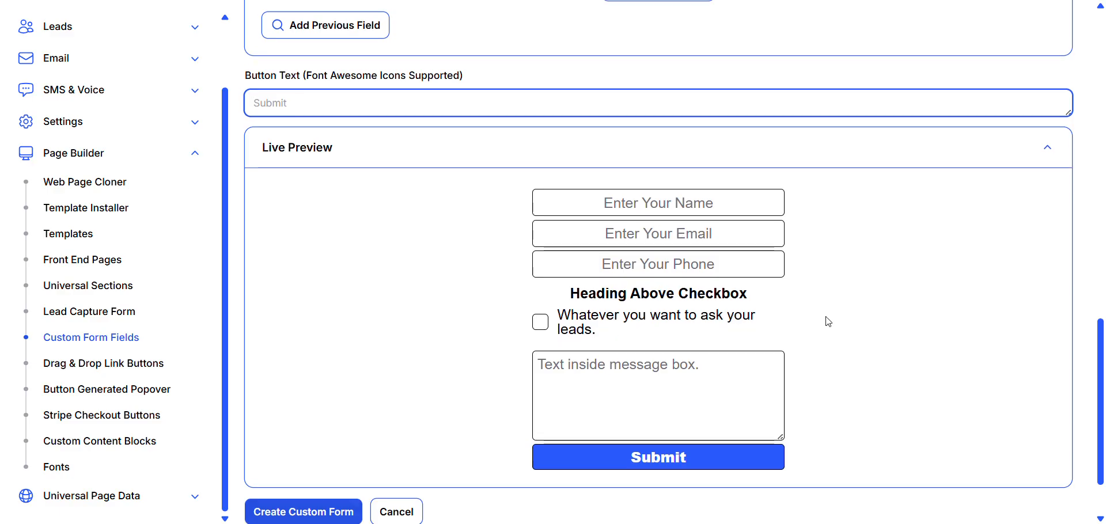
scroll(824, 318, "up", 4)
- Set the text area's heading above the form field to "Heading Above Message Box" and check it in the live preview
left_click(653, 123)
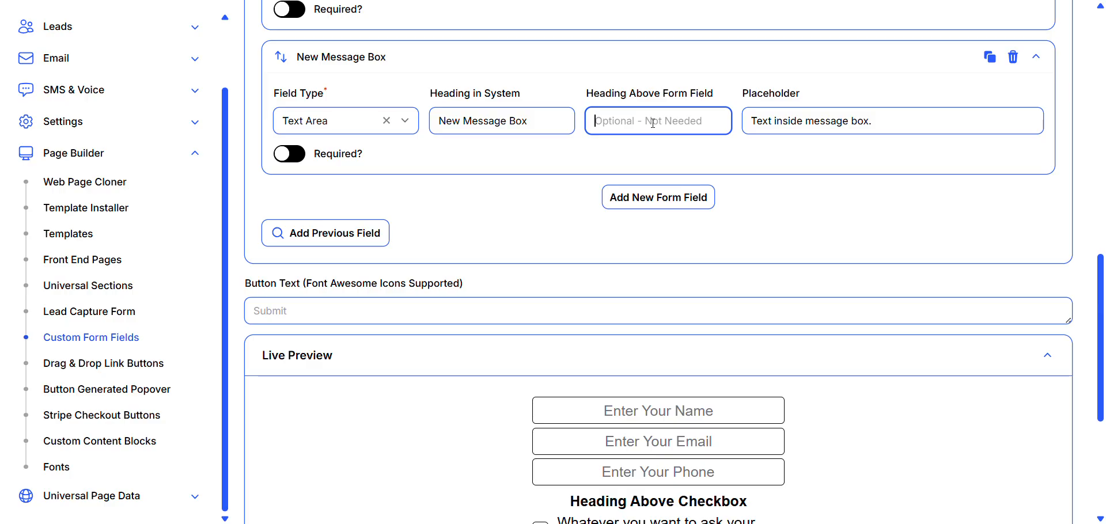
type("Text")
key("BackSpace")
key("BackSpace")
key("BackSpace")
key("BackSpace")
type("Head")
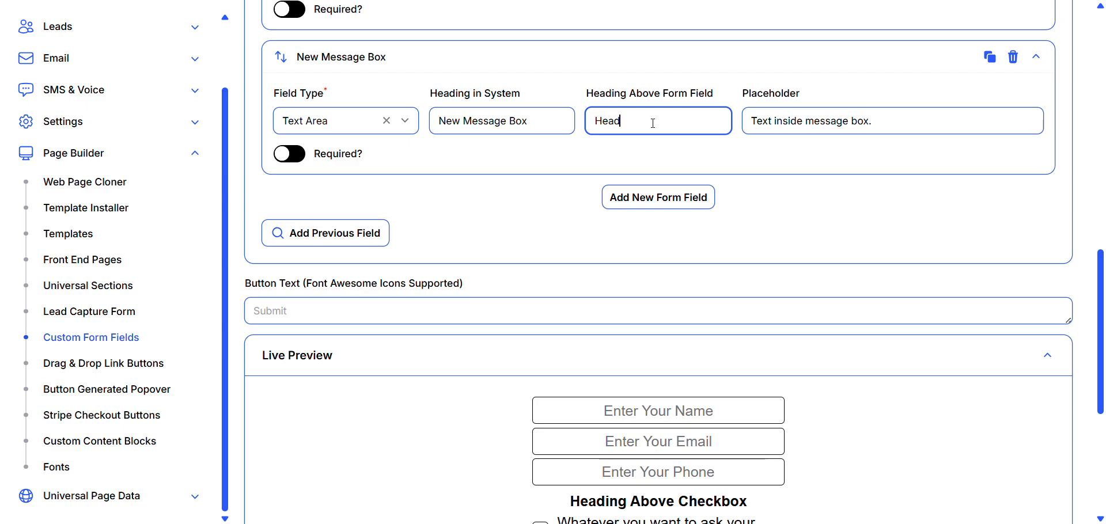
type("ing Above Message Box")
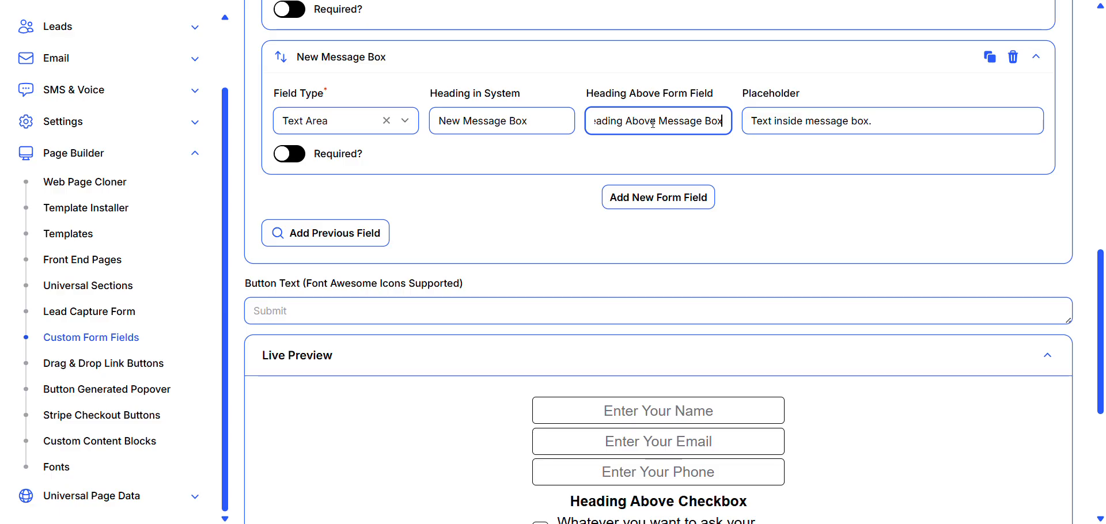
left_click(803, 210)
scroll(806, 241, "down", 3)
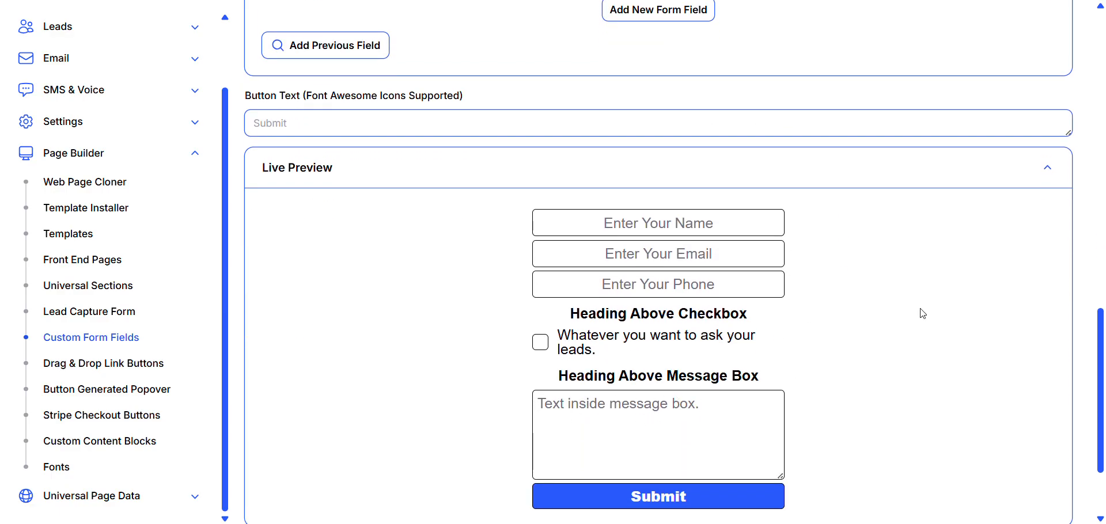
- Replace the text area's placeholder with "Ask leads to enter something..." and check it in the live preview
scroll(923, 313, "up", 3)
left_click_drag(888, 101, 679, 85)
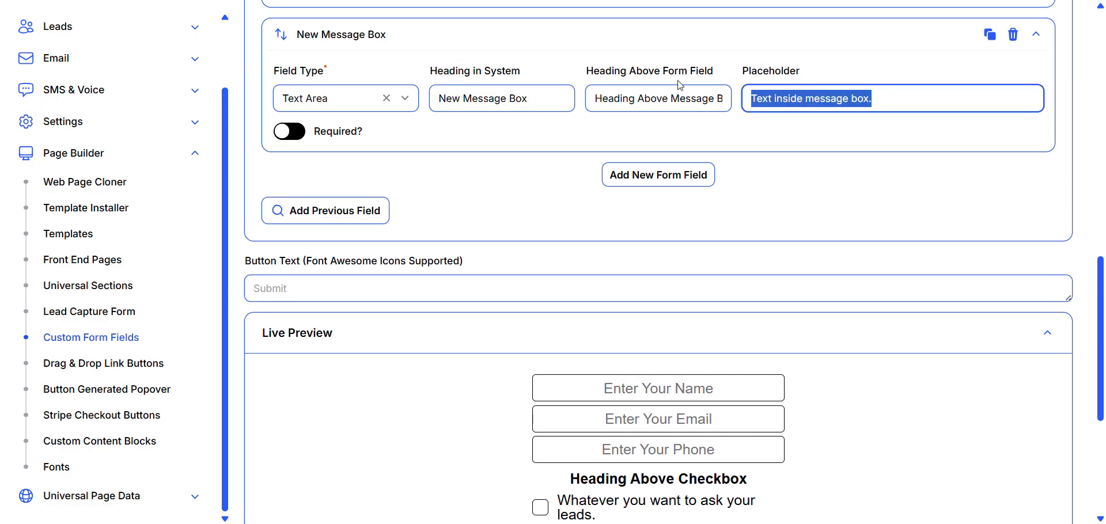
type("Ask leads")
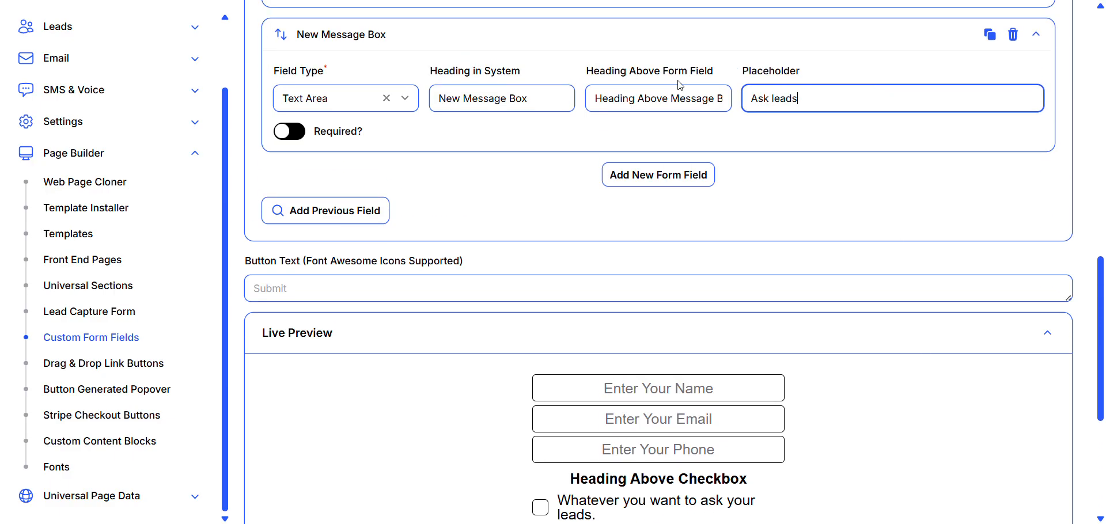
type(" to enter something...")
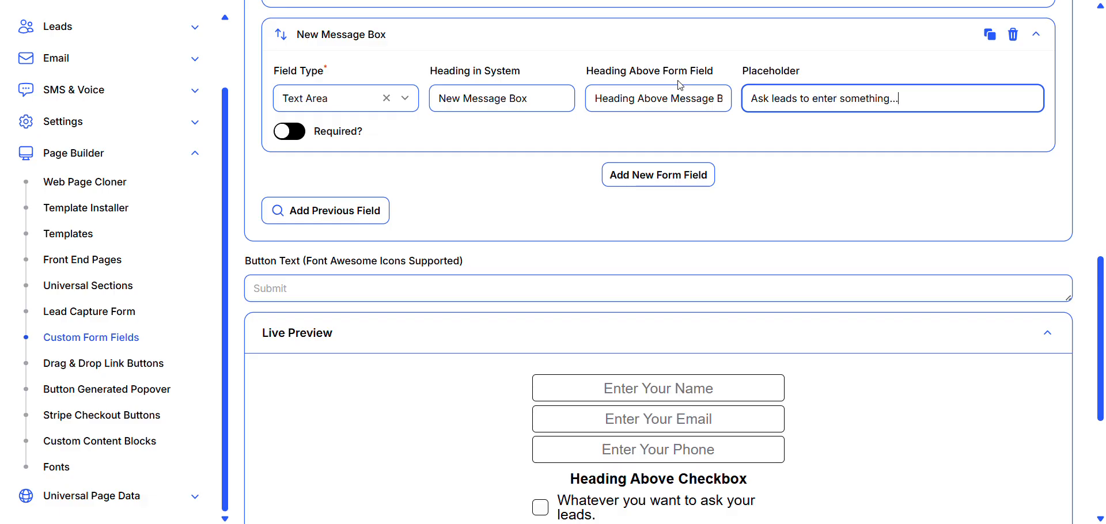
left_click(745, 260)
scroll(897, 387, "down", 2)
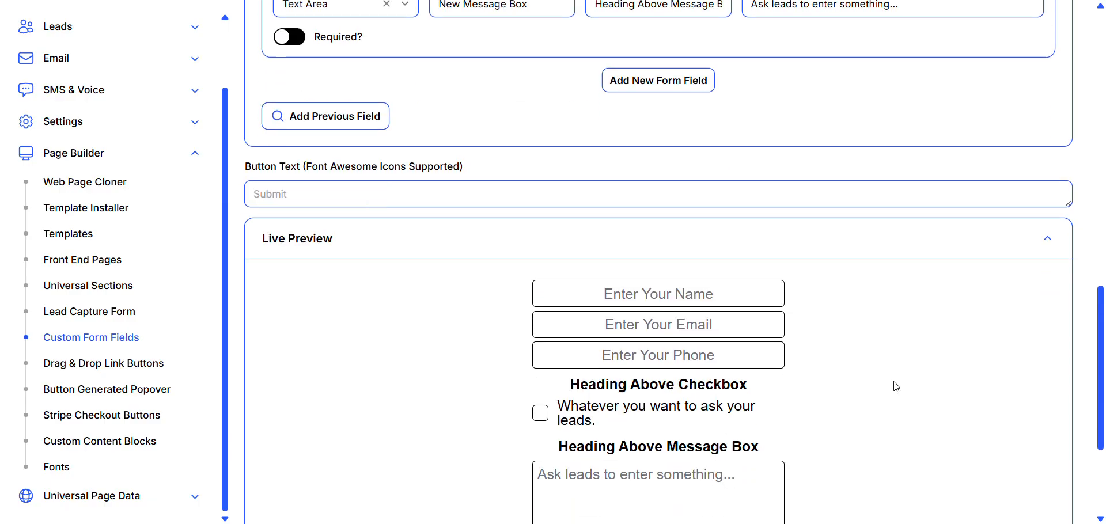
scroll(897, 387, "down", 2)
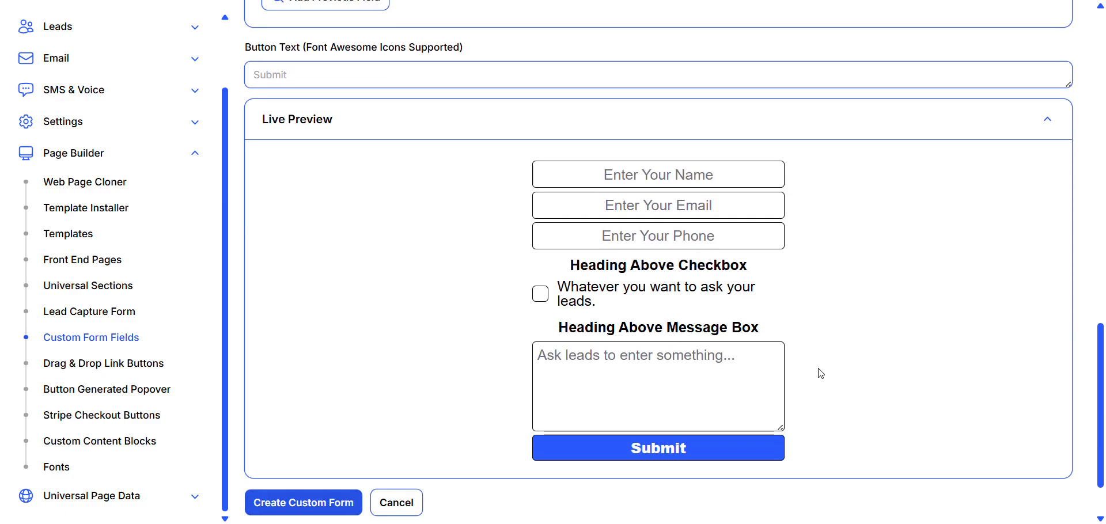
scroll(821, 373, "up", 1)
scroll(821, 374, "down", 2)
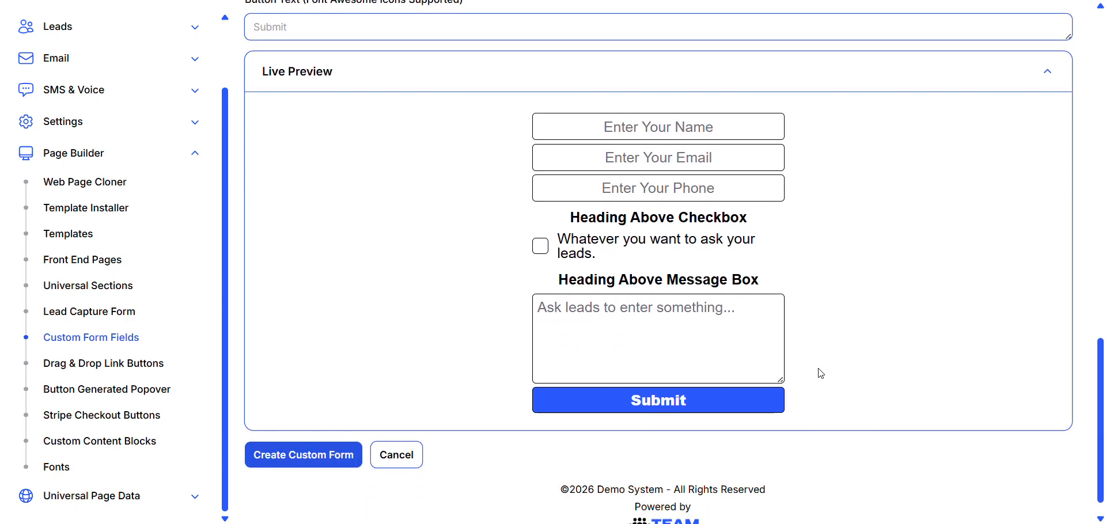
scroll(821, 374, "up", 4)
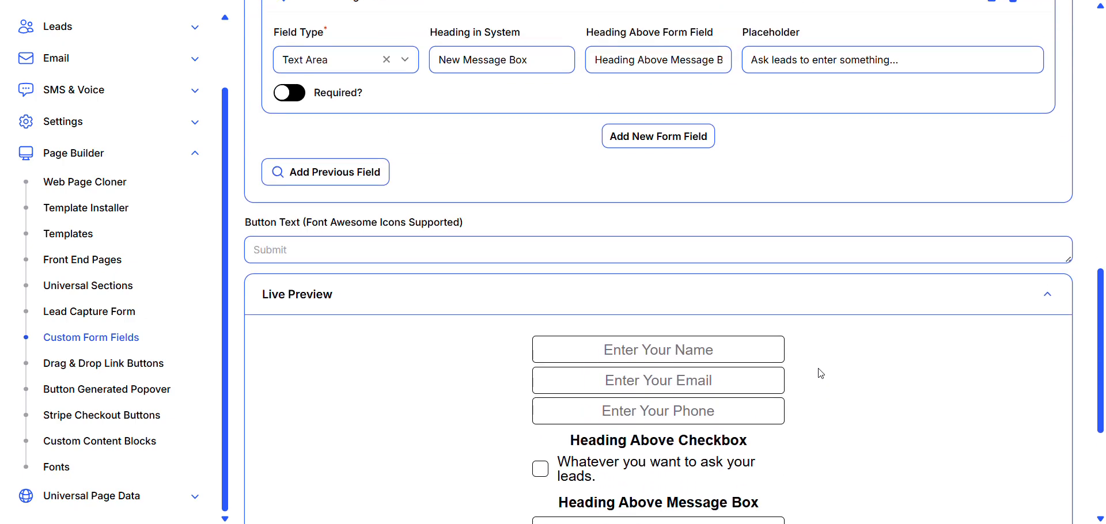
- Check the complete form in the live preview and try to create the custom form
scroll(821, 373, "up", 3)
scroll(820, 373, "down", 7)
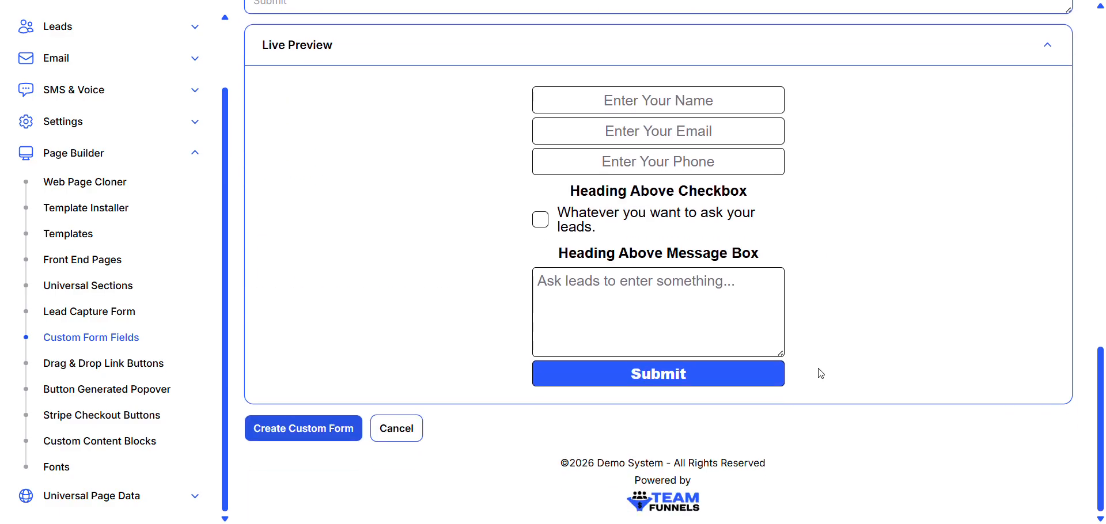
left_click(301, 429)
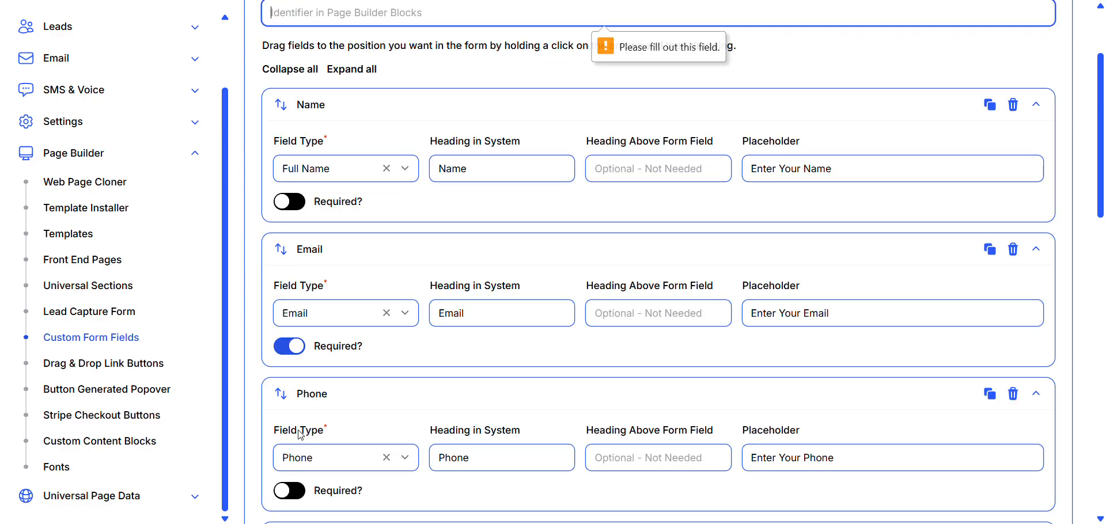
- Name the form "Test Form" and create the custom form
scroll(407, 397, "down", 7)
scroll(408, 397, "up", 9)
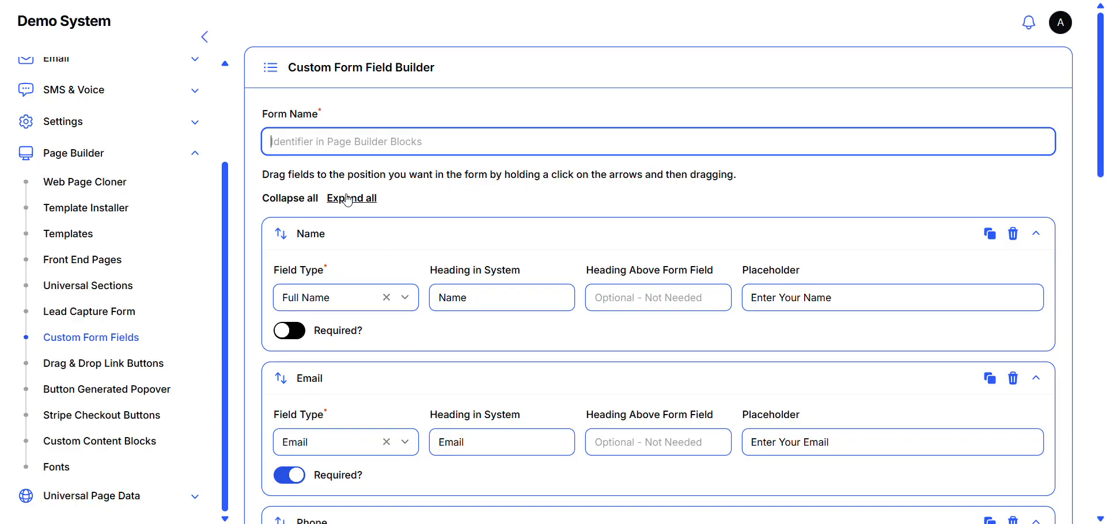
left_click(314, 139)
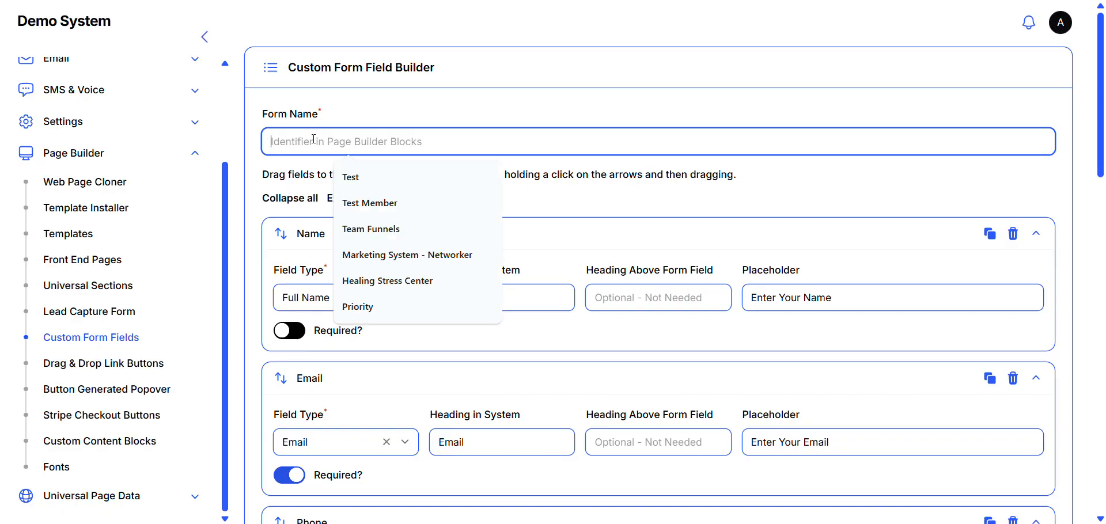
type("Tes")
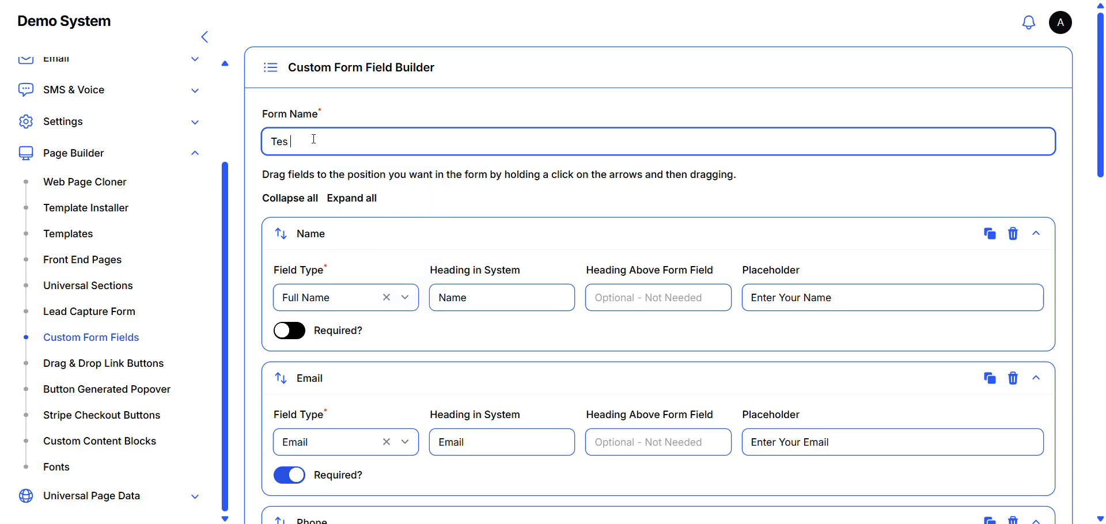
type("t Form")
scroll(463, 183, "down", 15)
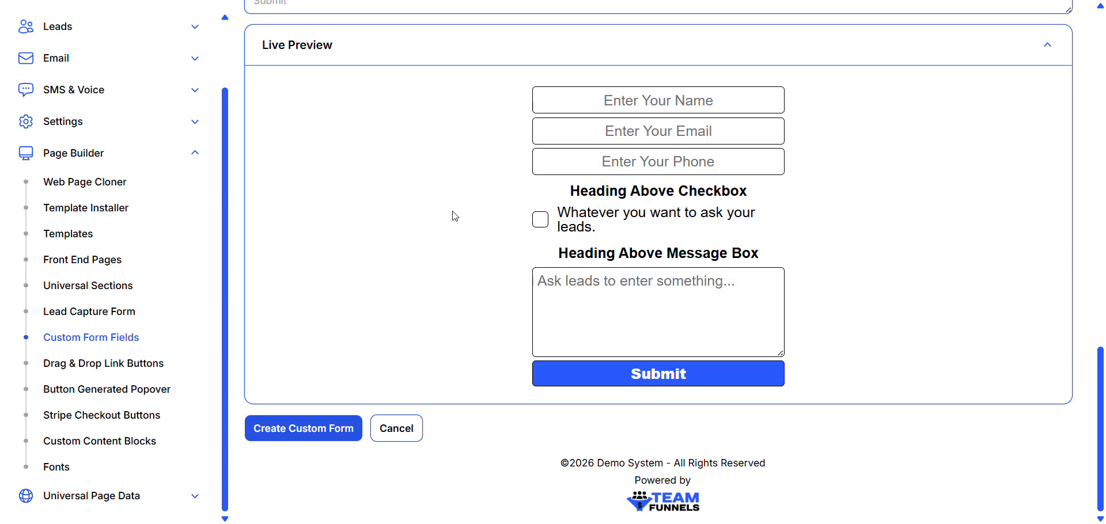
left_click(303, 434)
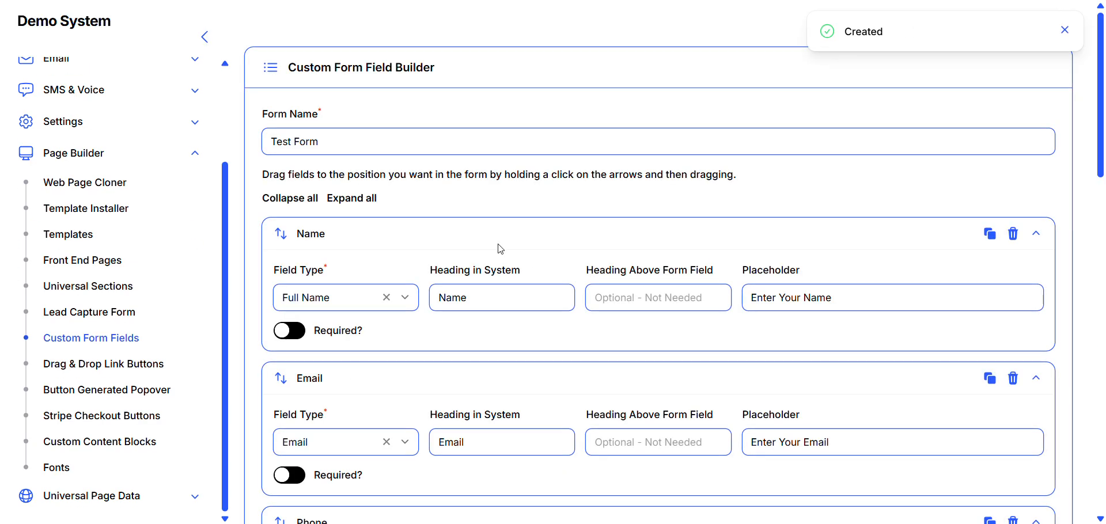
- Check the created form in the live preview, save its changes and look over its field settings
scroll(501, 249, "down", 15)
scroll(501, 249, "down", 4)
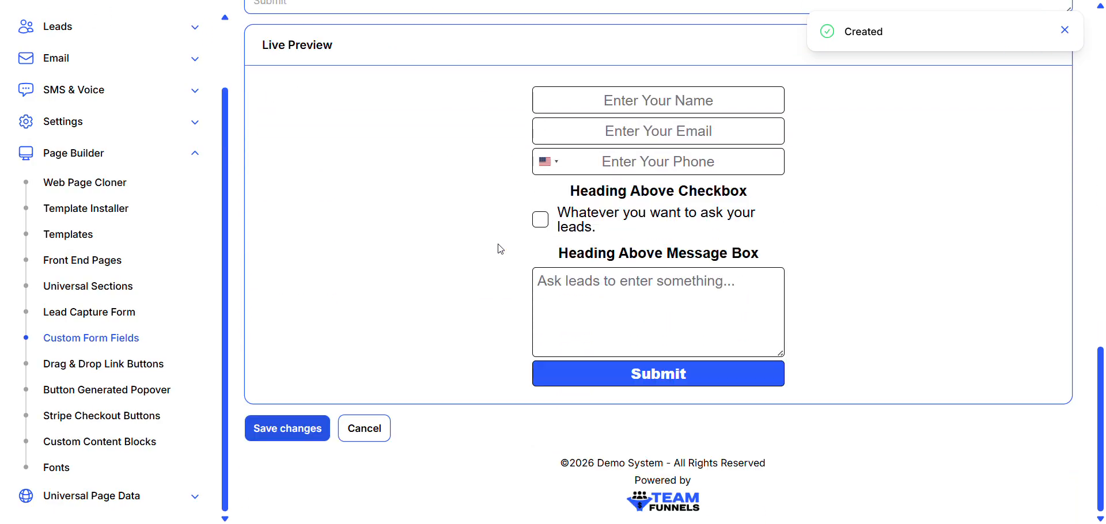
left_click(284, 435)
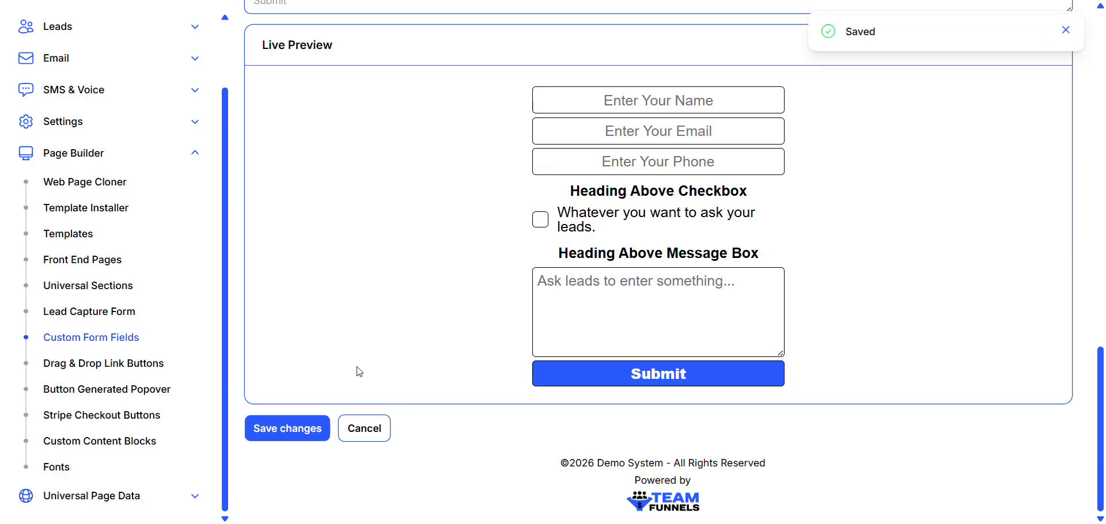
scroll(498, 302, "up", 1)
scroll(498, 303, "up", 14)
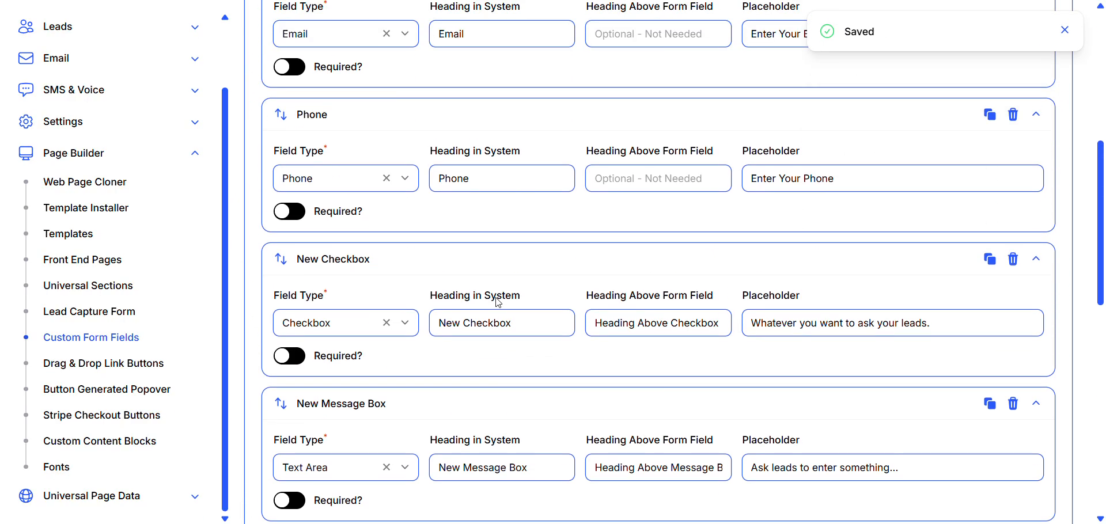
scroll(497, 303, "up", 3)
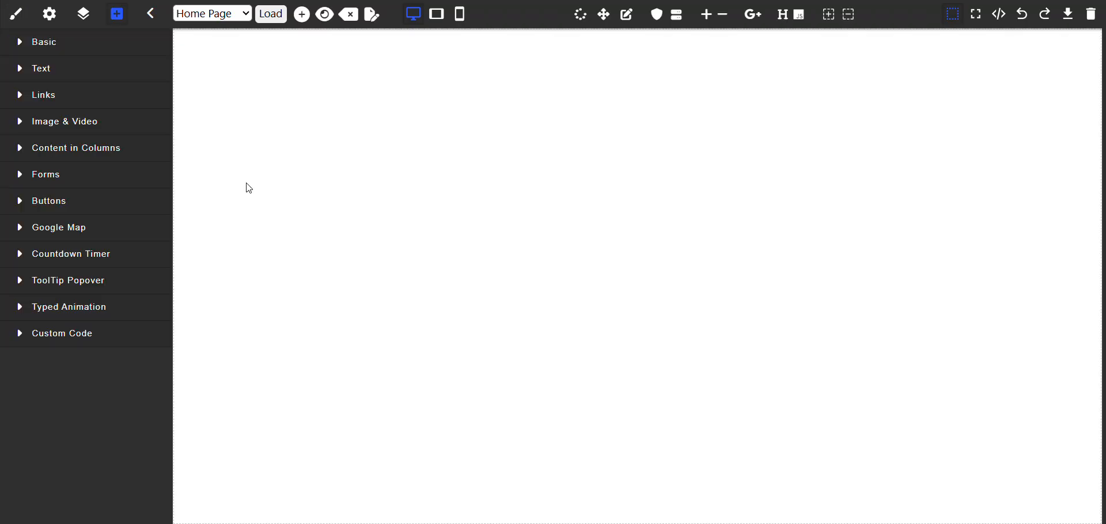
- Place the Test Form block from the Forms category on the blank Home Page canvas in the page builder
left_click(92, 182)
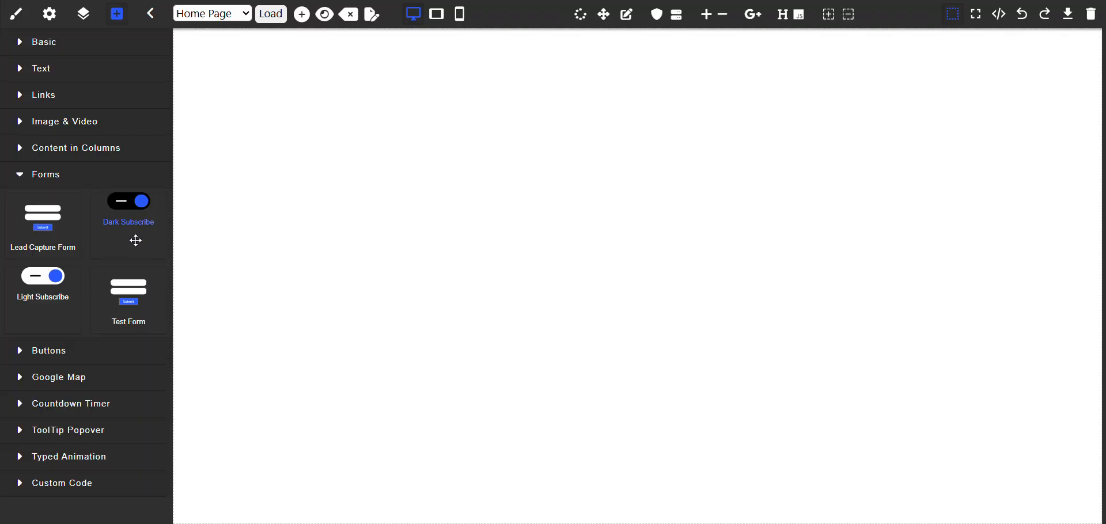
left_click_drag(129, 316, 665, 129)
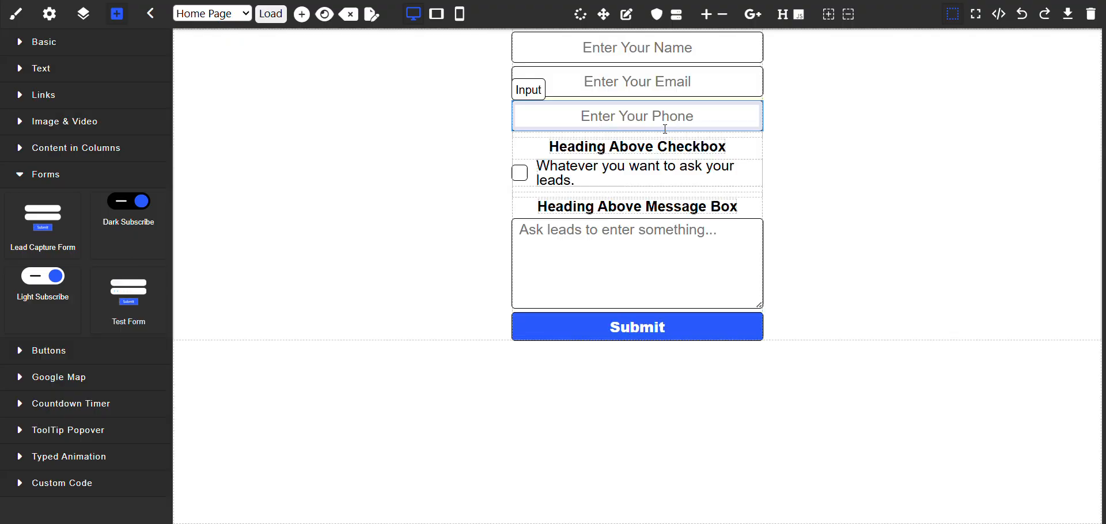
left_click(844, 248)
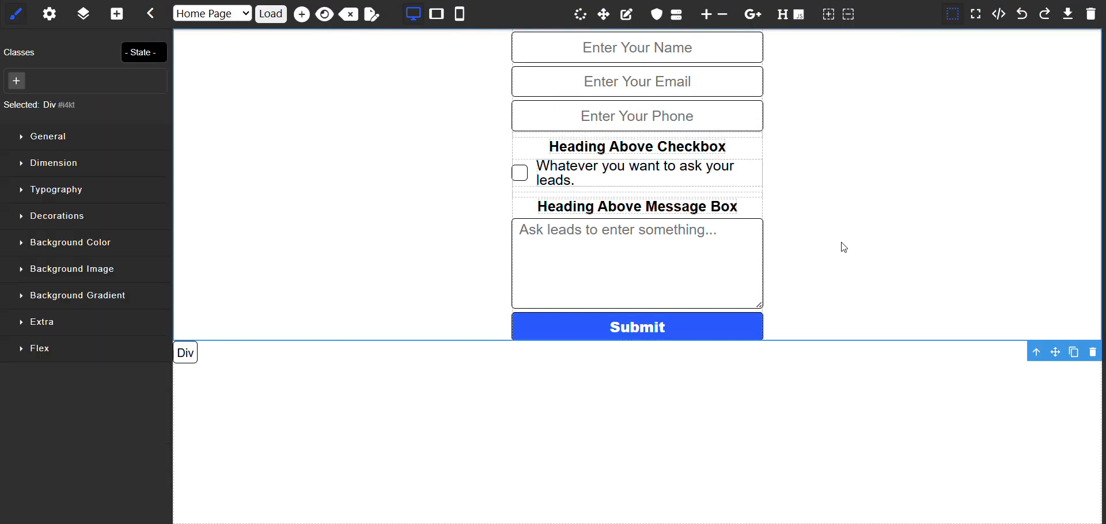
- Preview the page containing the Test Form and try the form's checkbox
left_click(326, 16)
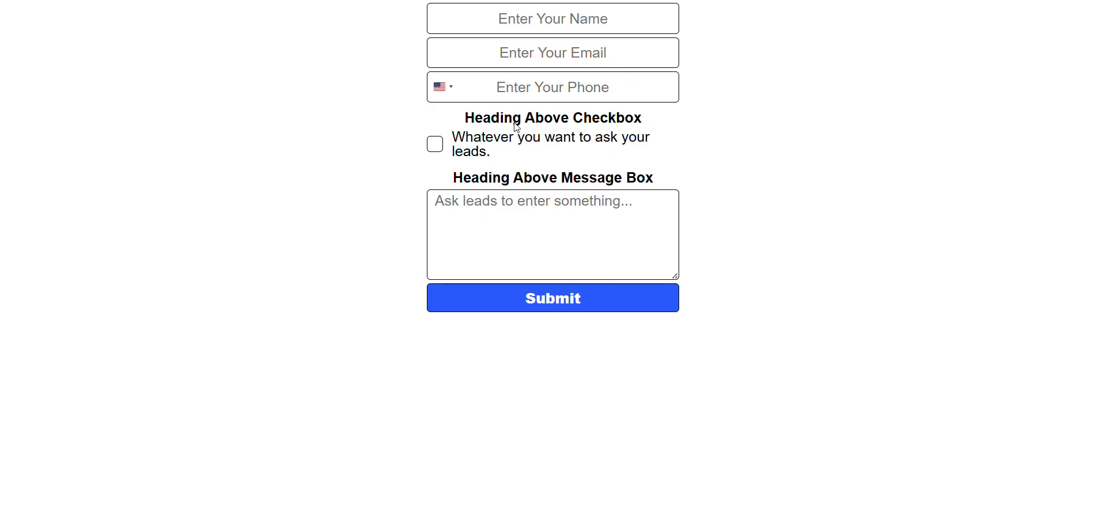
left_click(436, 151)
left_click(685, 0)
- Review the field settings of Test Form in the form builder, highlighting the checkbox field's heading in system
scroll(425, 239, "down", 3)
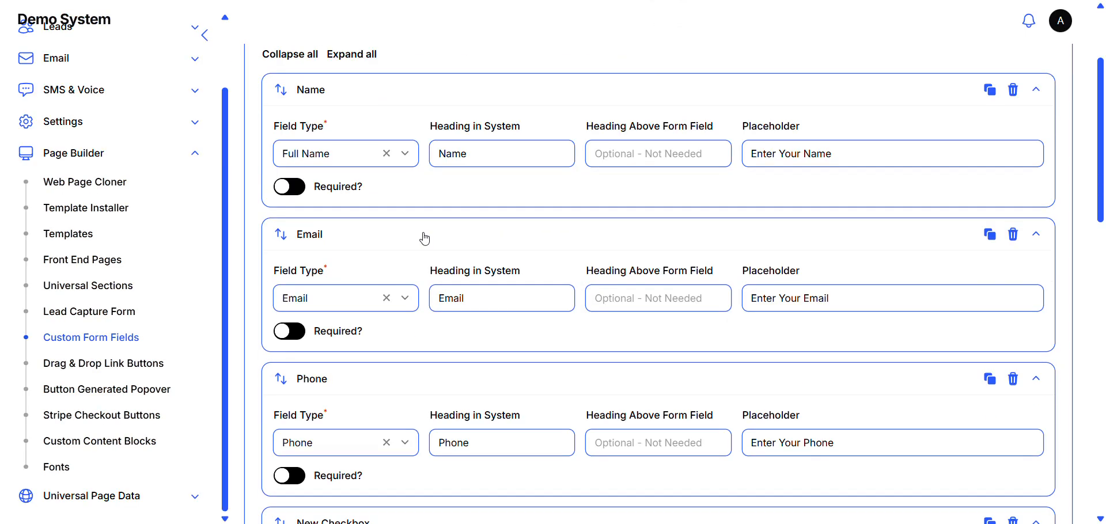
scroll(425, 238, "down", 6)
left_click(525, 211)
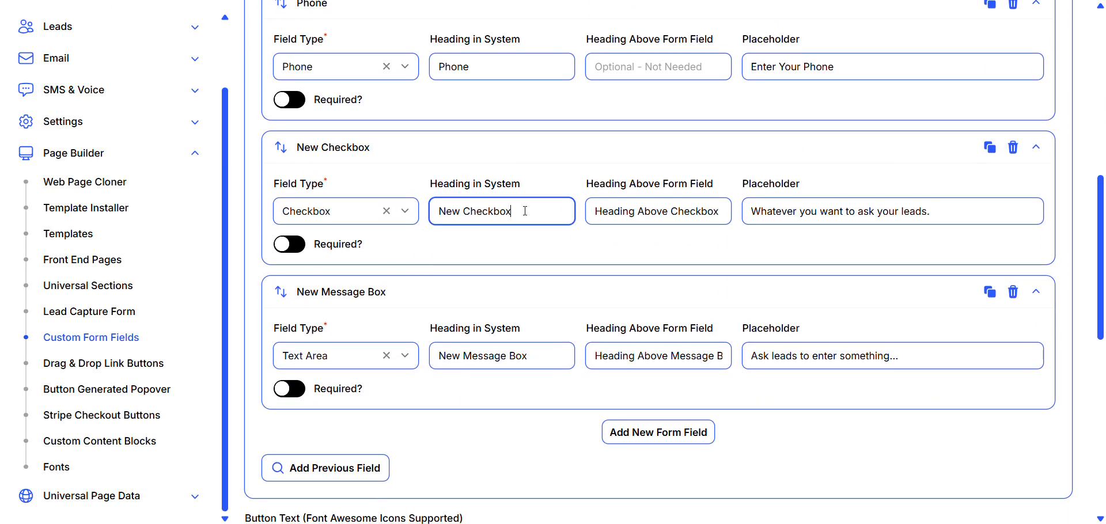
left_click_drag(525, 211, 433, 207)
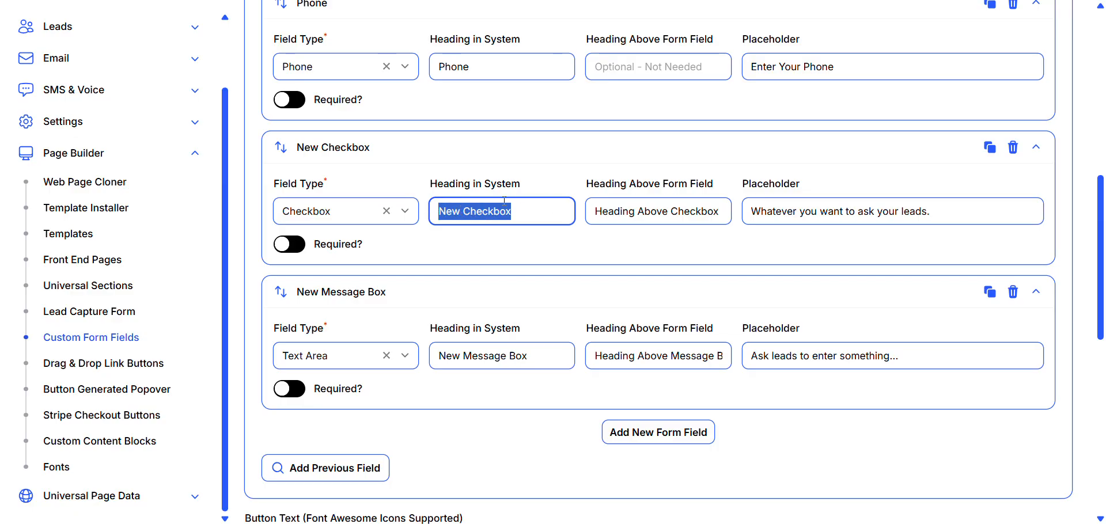
scroll(620, 178, "up", 2)
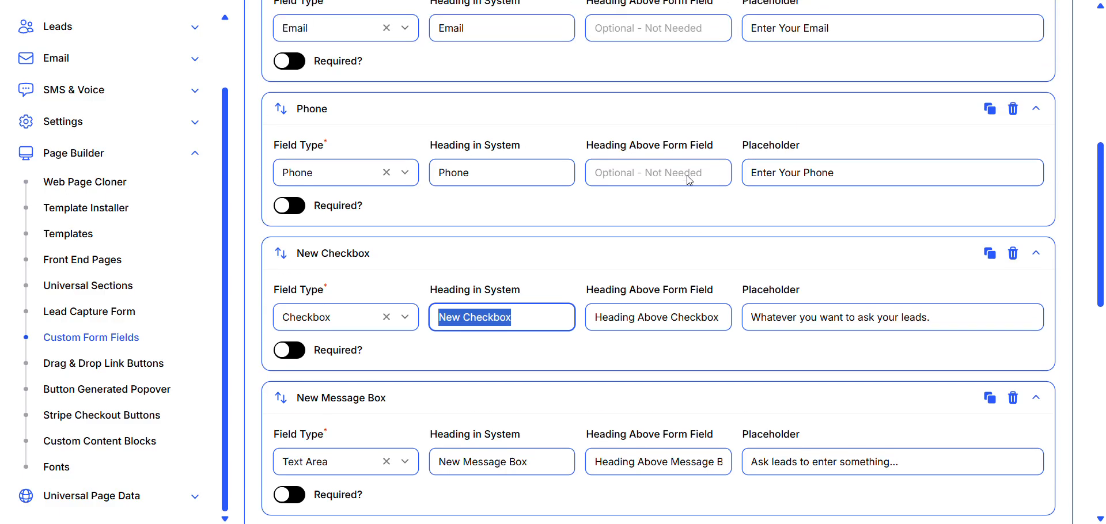
scroll(687, 176, "up", 8)
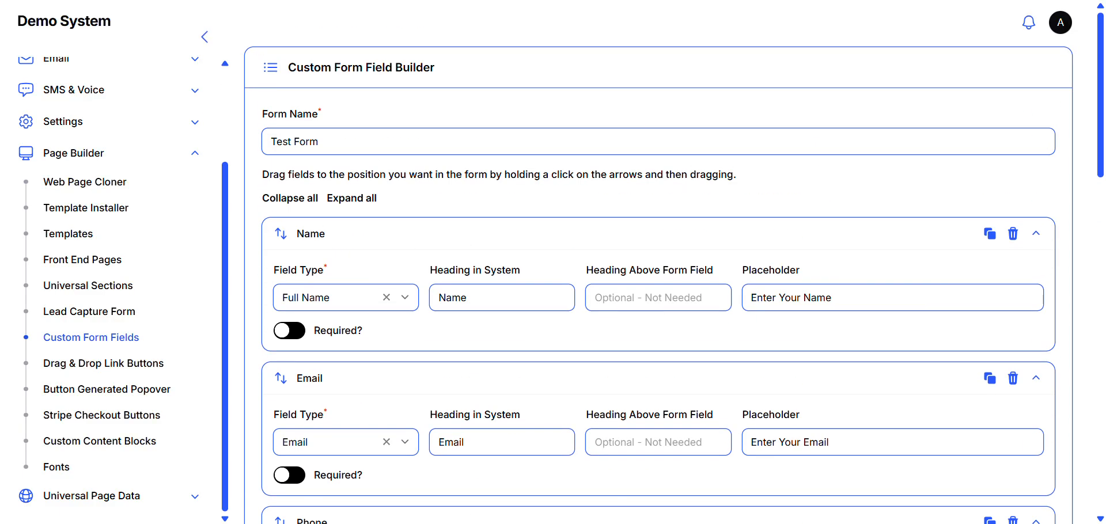